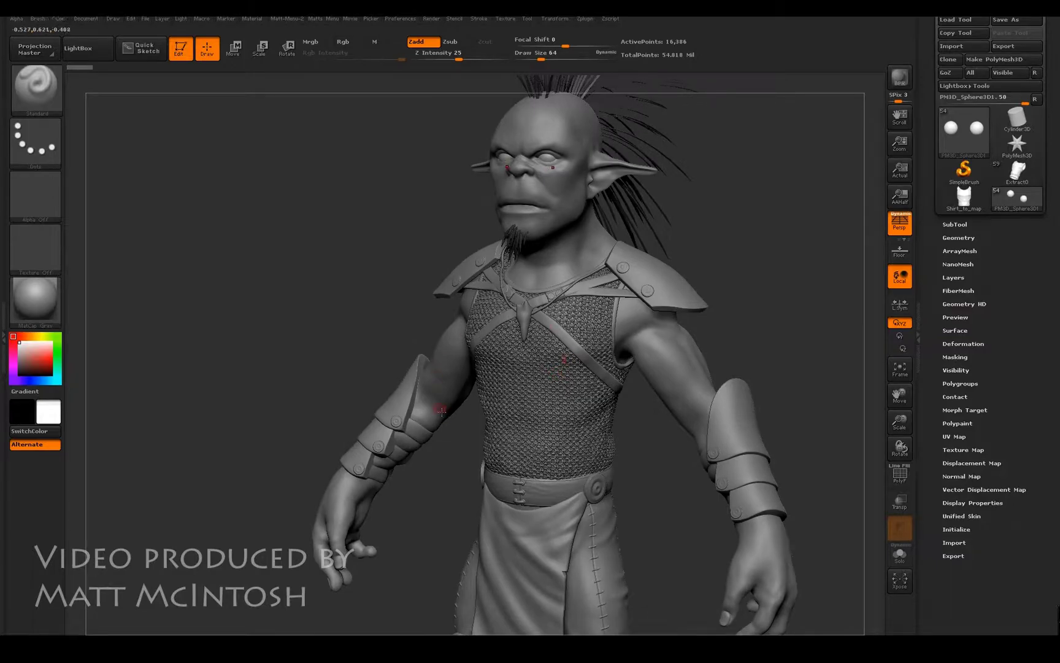
# Make the chainmail shirt Shirt_to_map the active subtool and frame the whole character.
pyautogui.moveTo(901, 425); pyautogui.dragTo(921, 504)
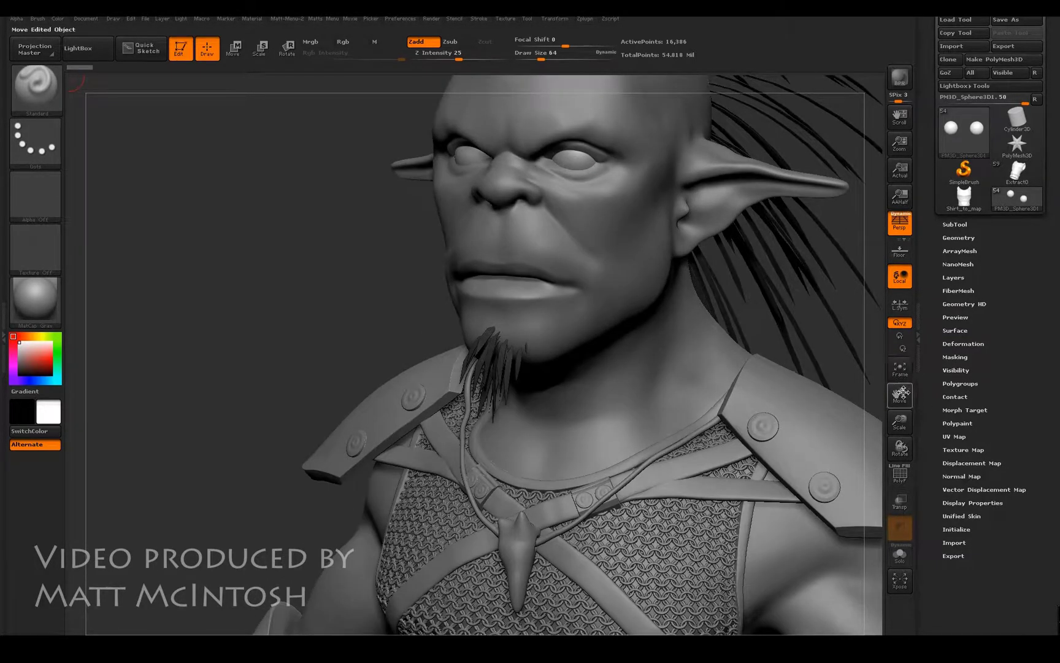
pyautogui.moveTo(899, 392); pyautogui.dragTo(767, 306)
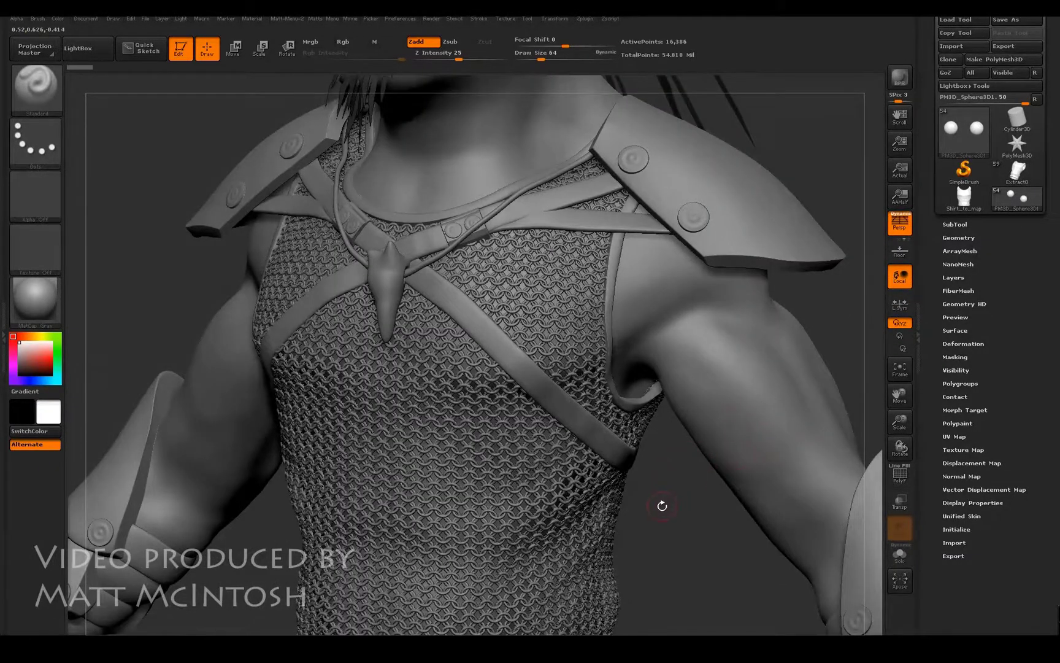
pyautogui.moveTo(662, 505); pyautogui.dragTo(343, 500)
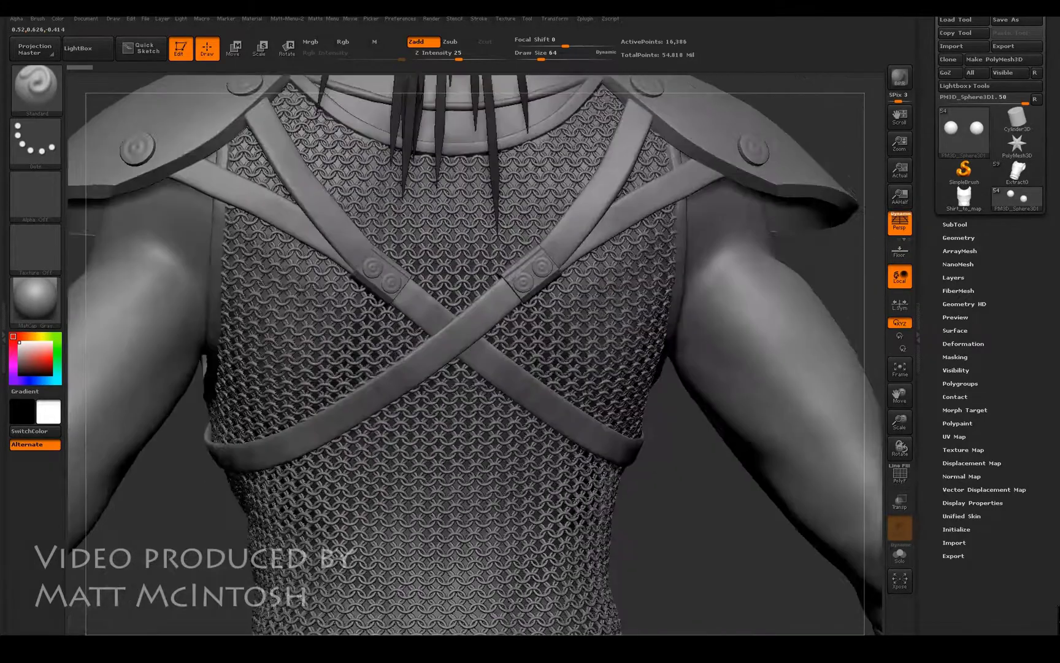
pyautogui.moveTo(576, 499); pyautogui.dragTo(701, 496)
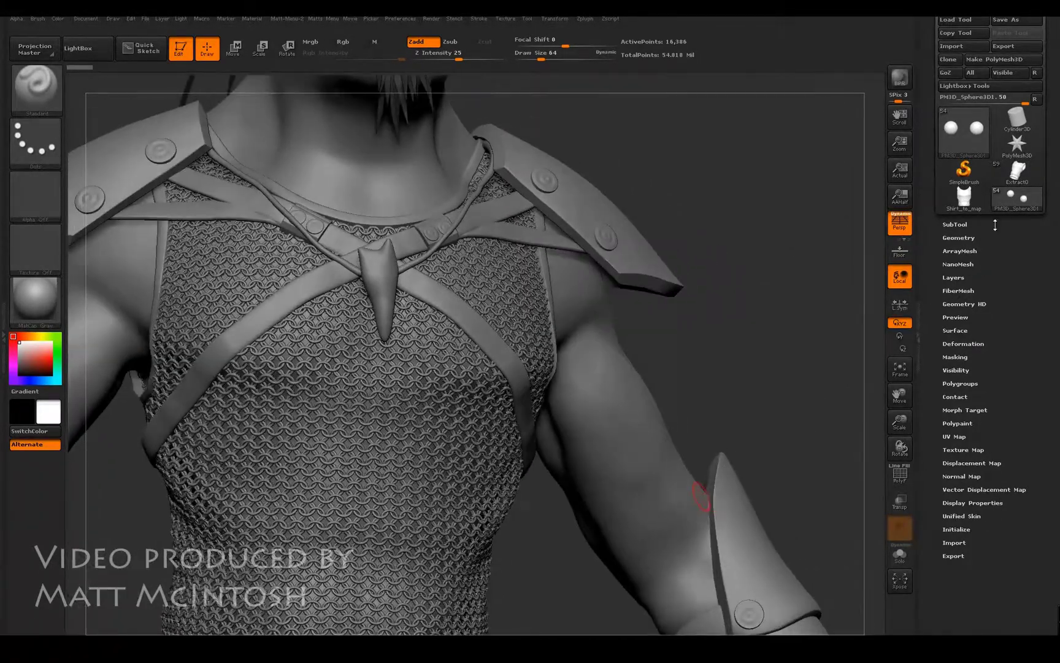
pyautogui.click(964, 224)
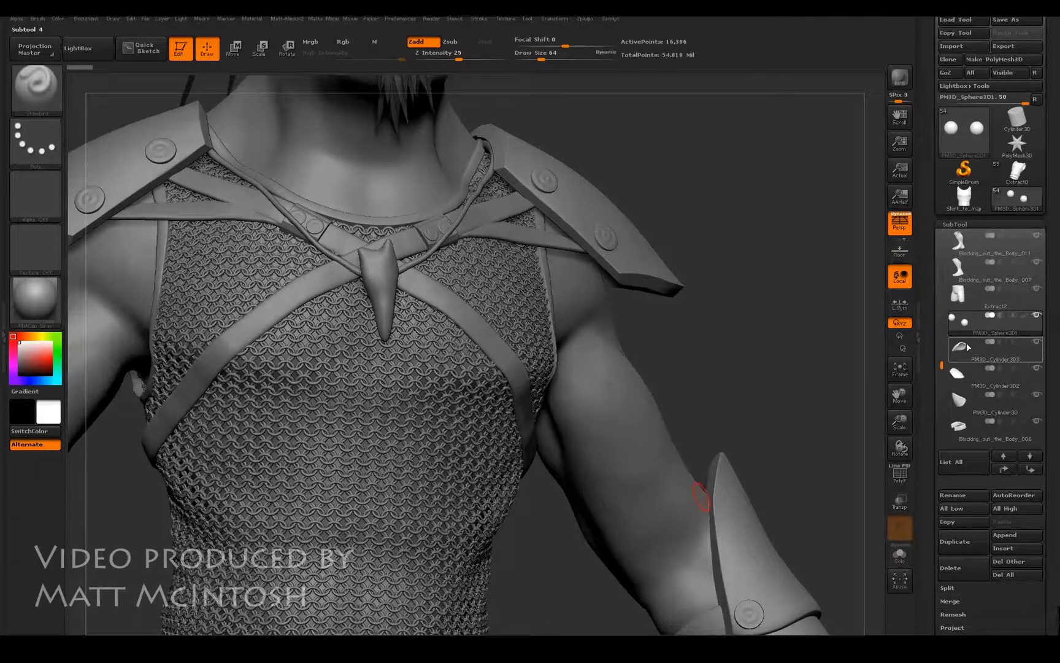
pyautogui.moveTo(939, 365); pyautogui.dragTo(941, 396)
pyautogui.click(962, 384)
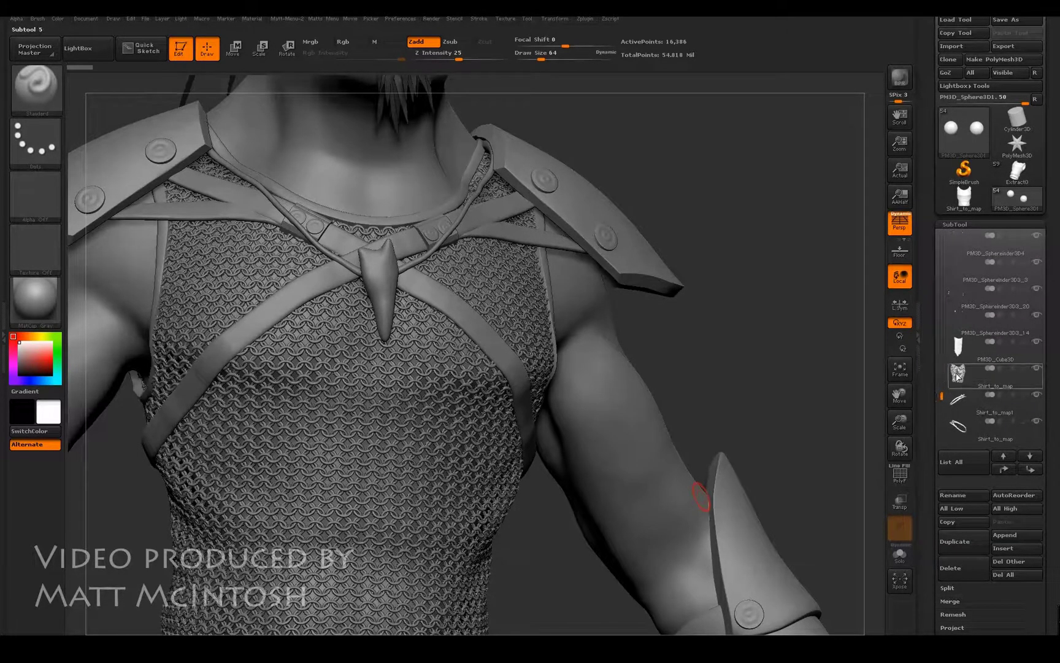
pyautogui.click(957, 377)
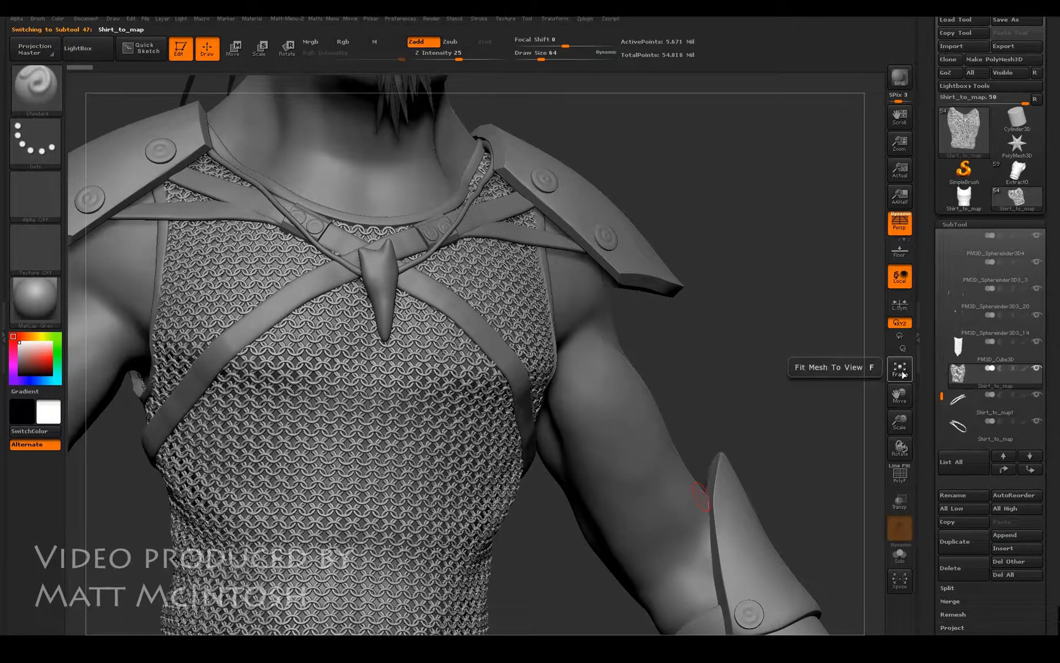
pyautogui.click(900, 367)
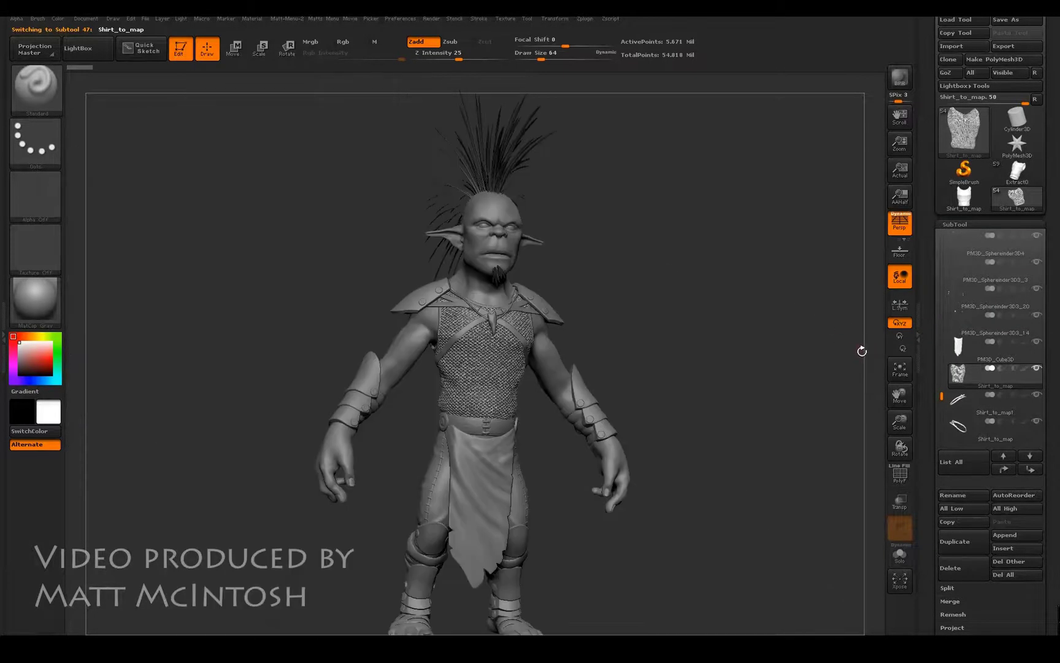
pyautogui.moveTo(787, 352)
pyautogui.mouseDown()
pyautogui.moveTo(667, 350)
pyautogui.moveTo(770, 343)
pyautogui.mouseUp()
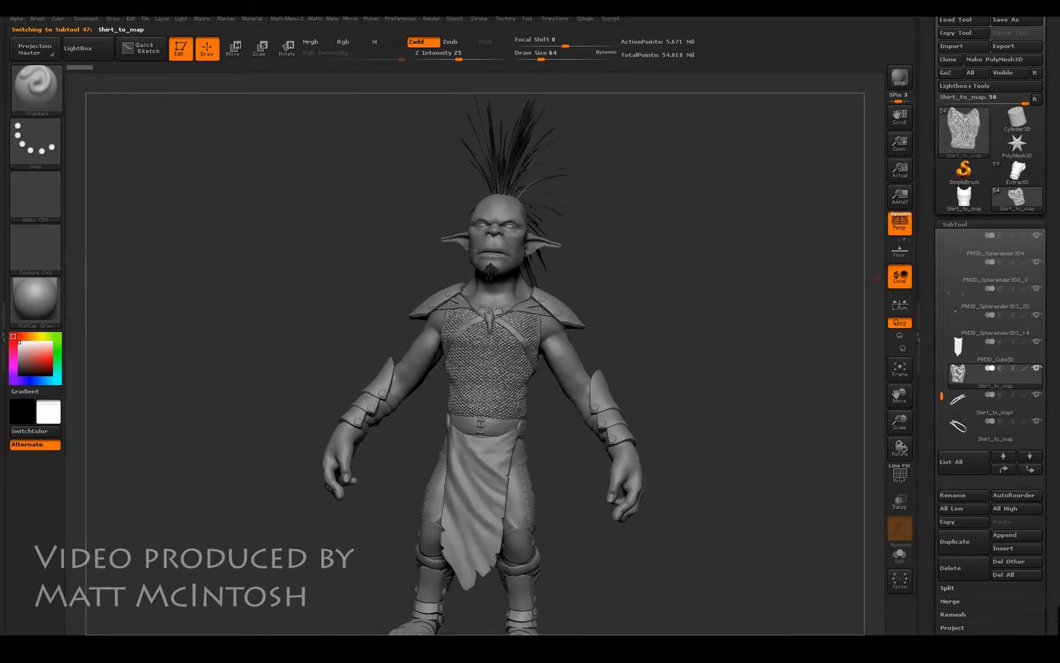
# Switch to the Extract0 tool and examine the plain shirt's topology and polygroups with the polyframe shown.
pyautogui.click(1018, 175)
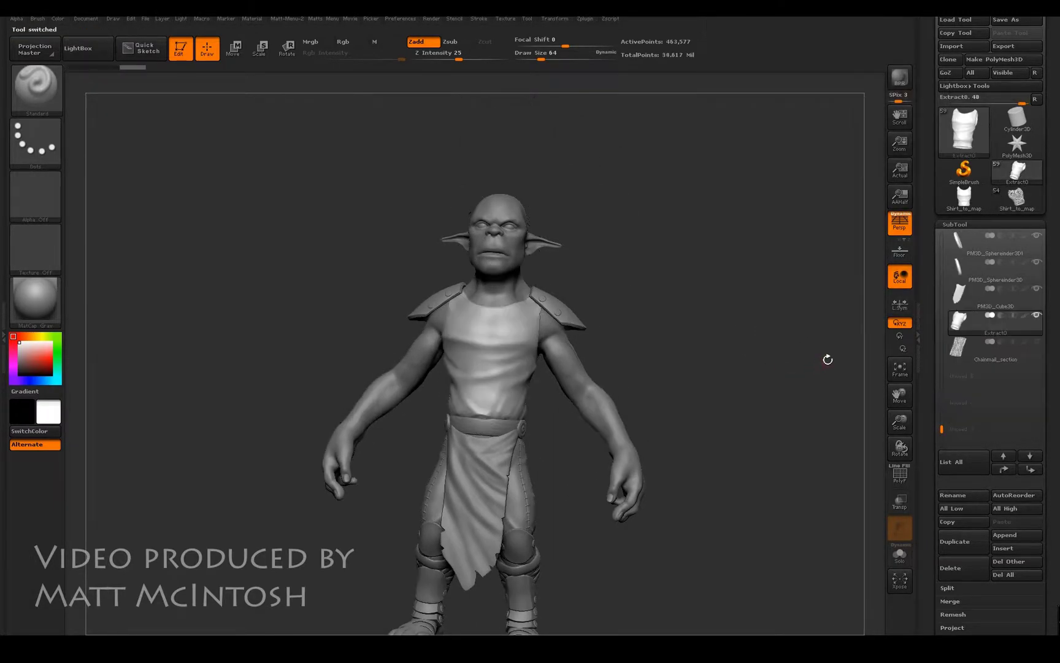
pyautogui.moveTo(756, 382); pyautogui.dragTo(761, 386)
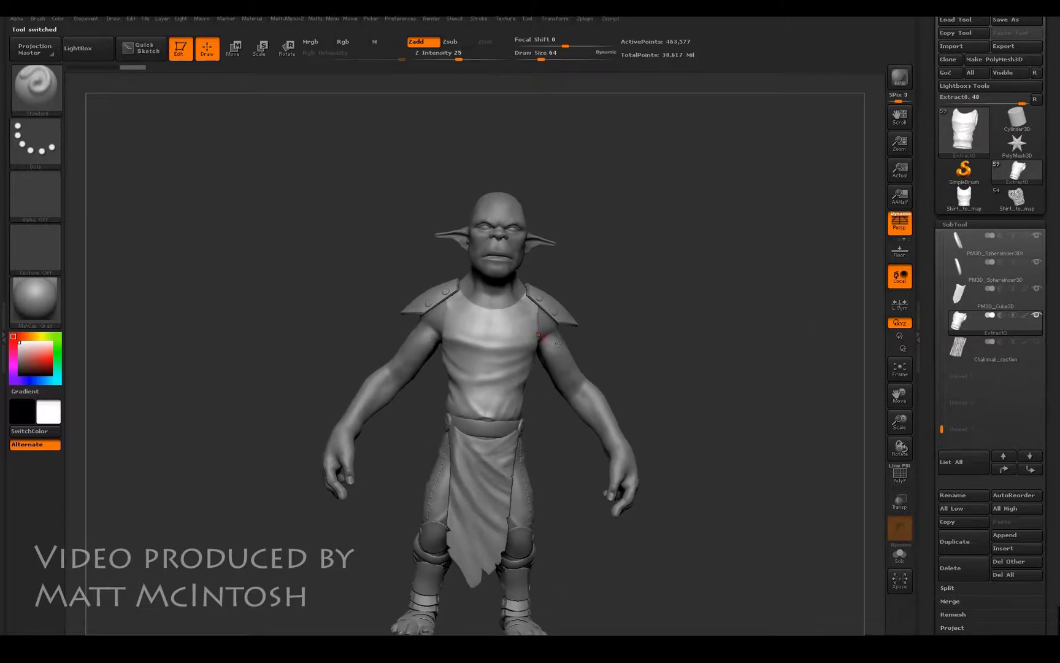
pyautogui.click(900, 475)
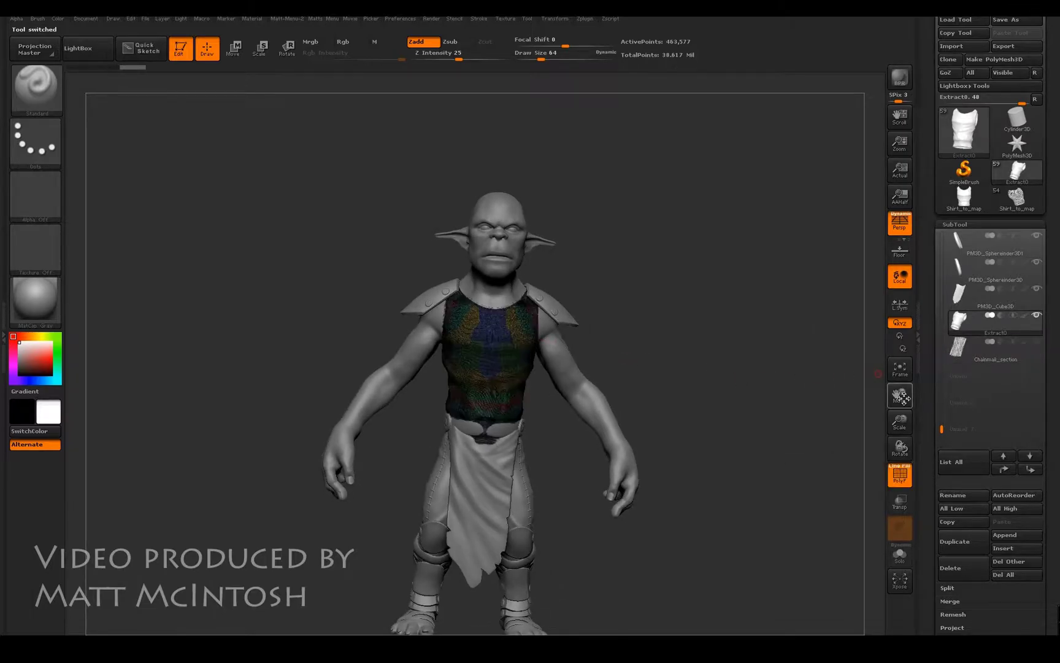
pyautogui.moveTo(900, 422); pyautogui.dragTo(913, 504)
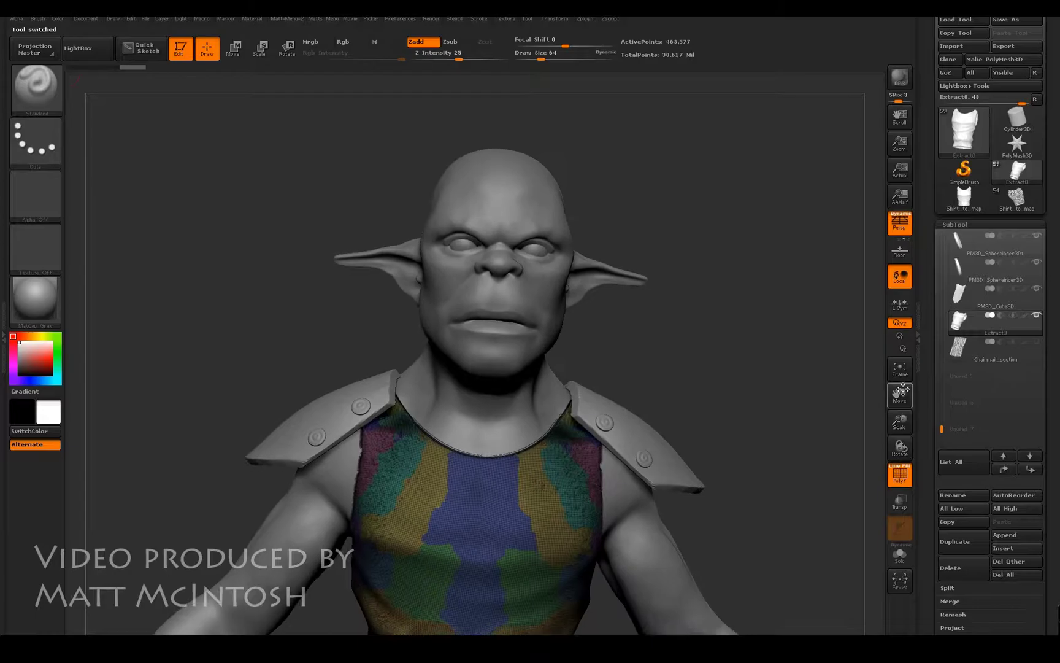
pyautogui.moveTo(902, 394); pyautogui.dragTo(911, 294)
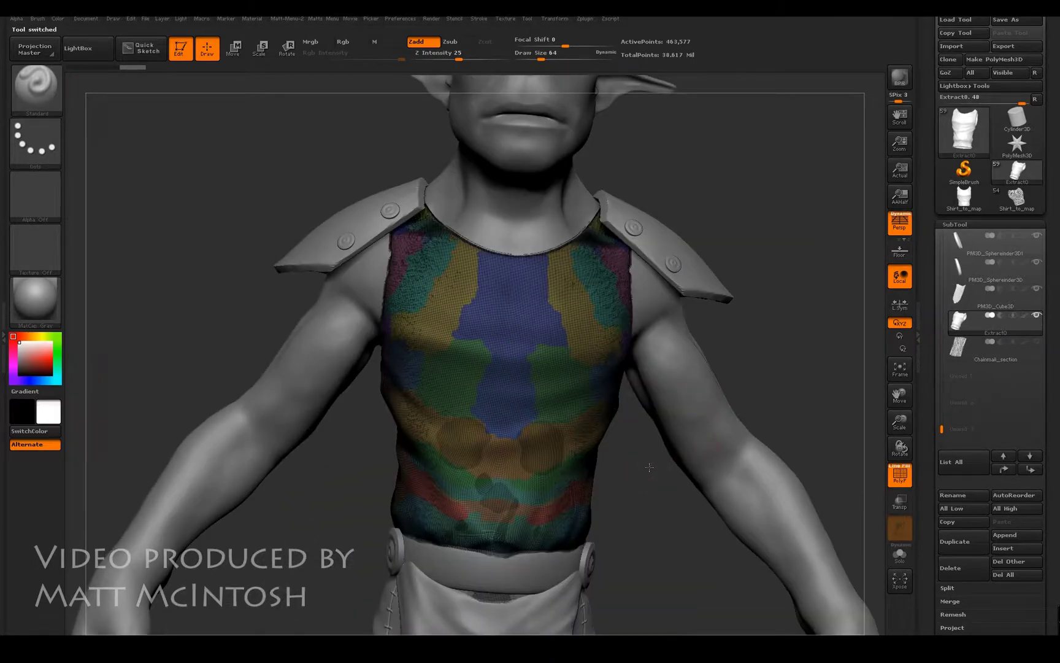
pyautogui.moveTo(649, 468); pyautogui.dragTo(670, 463)
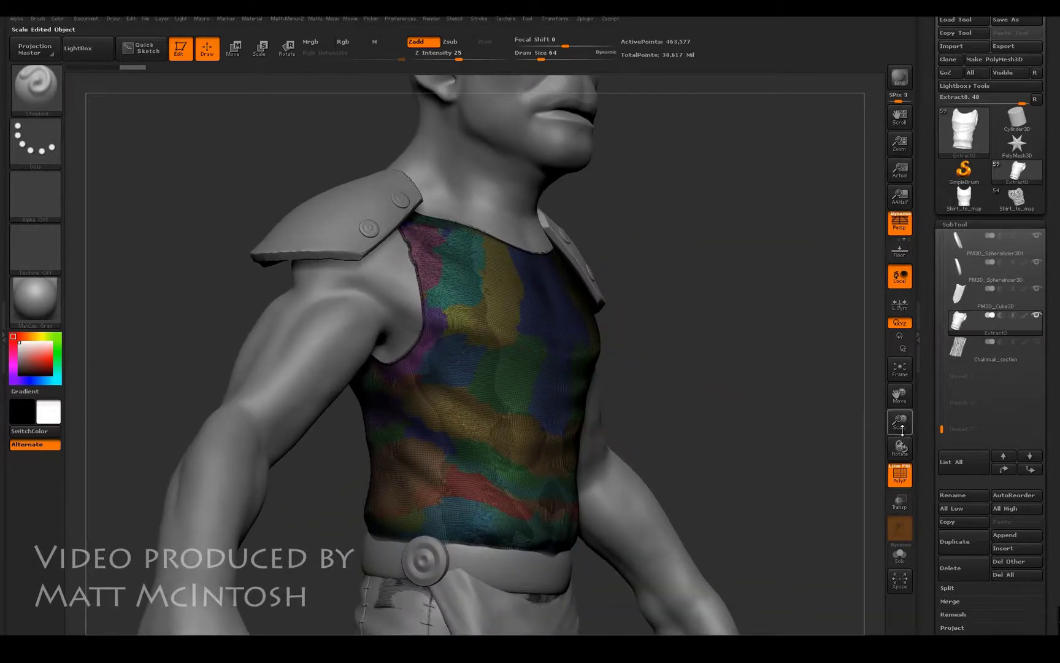
pyautogui.moveTo(899, 422); pyautogui.dragTo(901, 457)
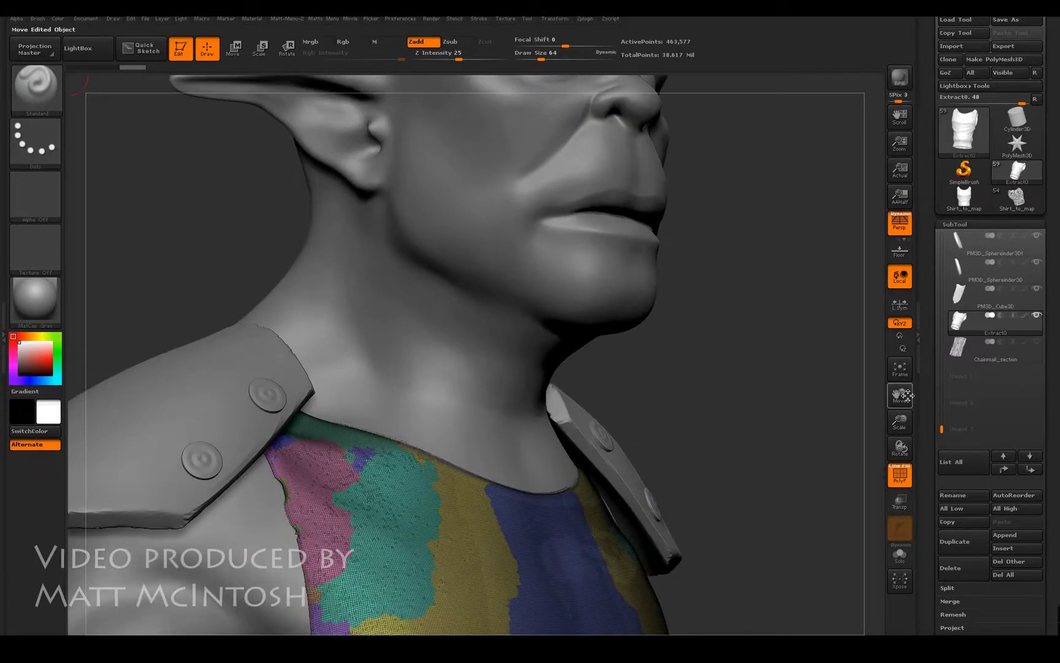
pyautogui.moveTo(899, 396); pyautogui.dragTo(963, 233)
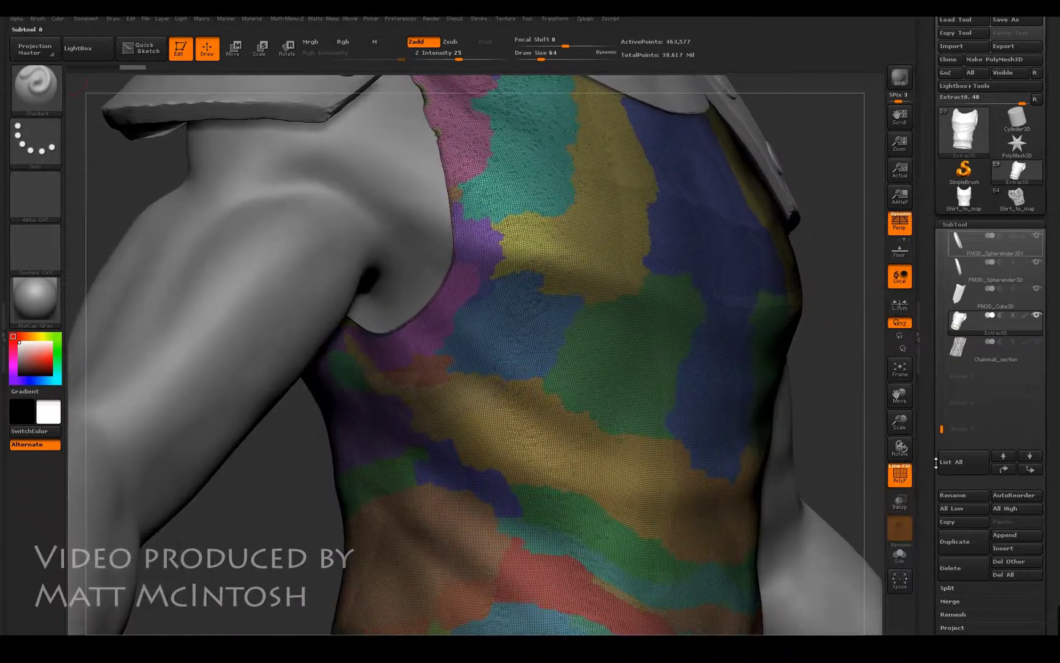
pyautogui.click(900, 475)
pyautogui.moveTo(846, 352); pyautogui.dragTo(805, 354)
pyautogui.moveTo(898, 421); pyautogui.dragTo(895, 391)
pyautogui.moveTo(898, 396); pyautogui.dragTo(865, 483)
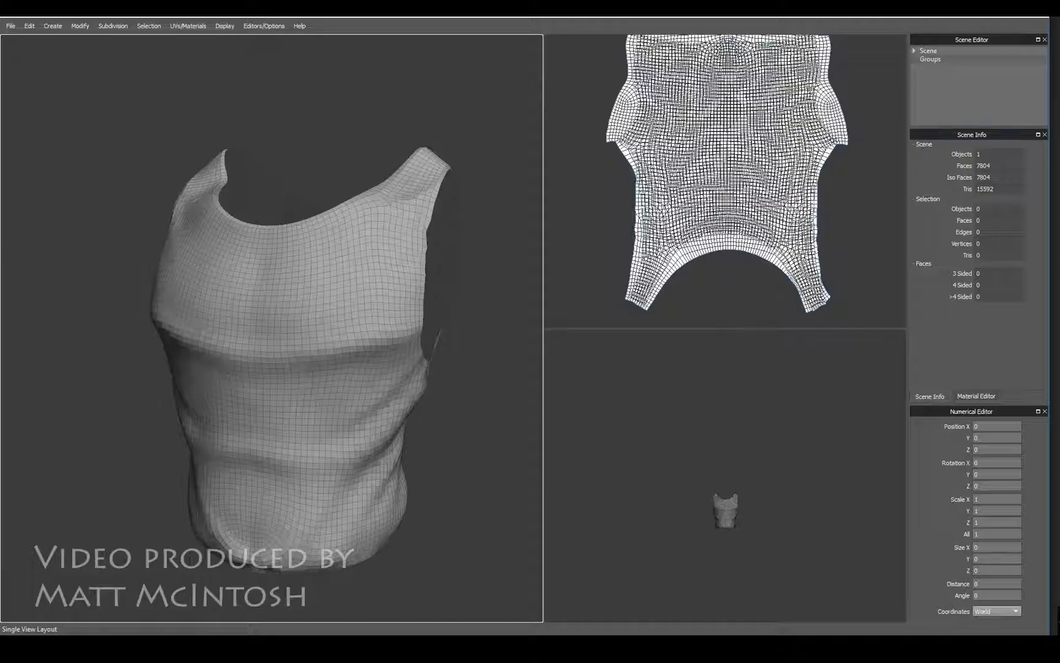
# Examine the low-poly shirt and its flattened UV layout, selecting the whole UV shell and shifting it along X.
pyautogui.moveTo(394, 352); pyautogui.dragTo(429, 352, button='middle')
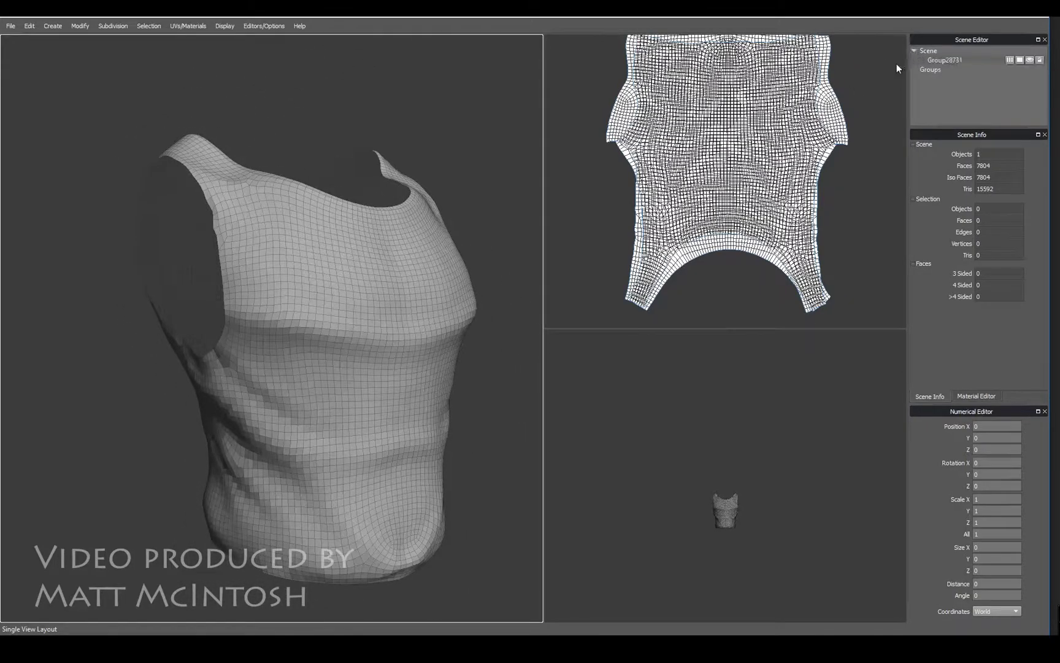
pyautogui.scroll(-3, 770, 193)
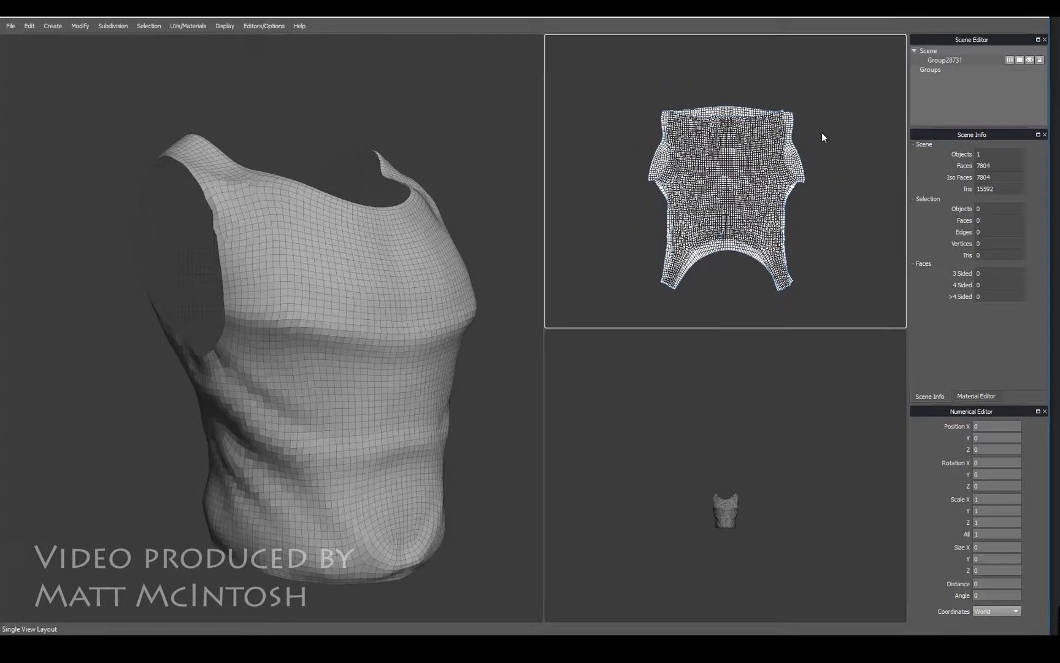
pyautogui.scroll(6, 759, 212)
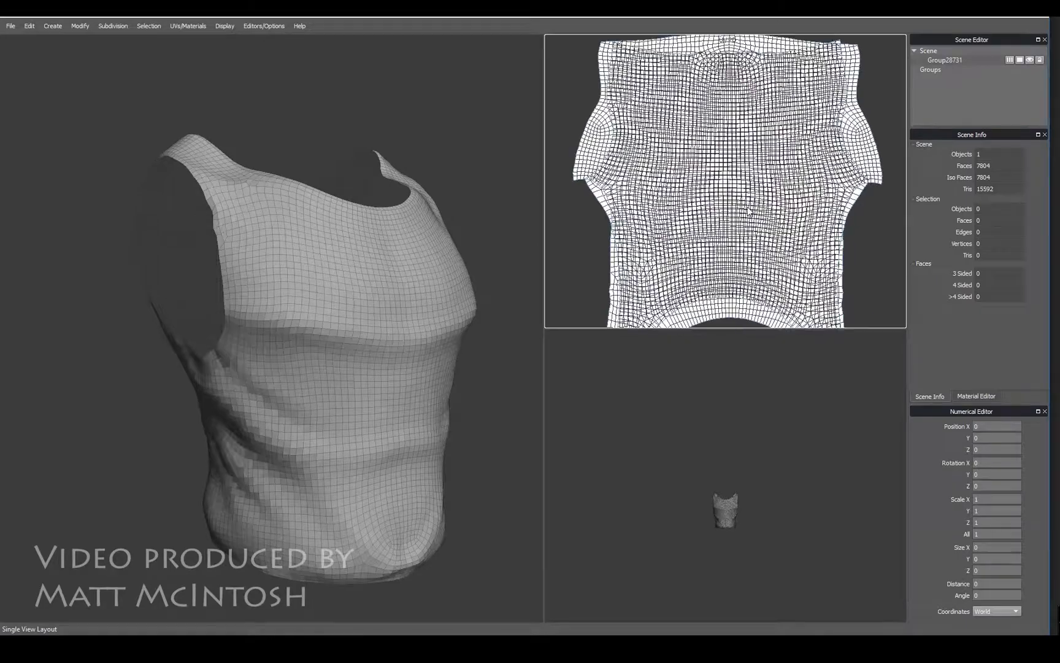
pyautogui.moveTo(797, 167); pyautogui.dragTo(744, 119, button='middle')
pyautogui.scroll(-4, 752, 172)
pyautogui.moveTo(851, 66); pyautogui.dragTo(584, 297)
pyautogui.moveTo(724, 175); pyautogui.dragTo(686, 178)
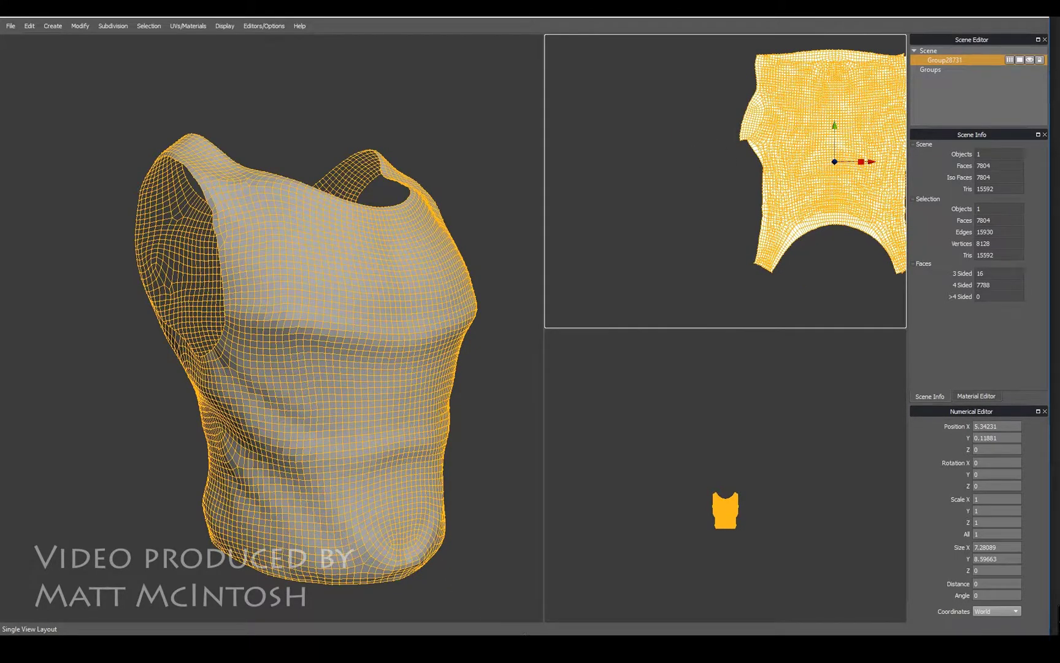
# Switch back to ZBrush, make the single-subtool Shirt_to_map tool active, frame it and check its wireframe.
pyautogui.click(529, 646)
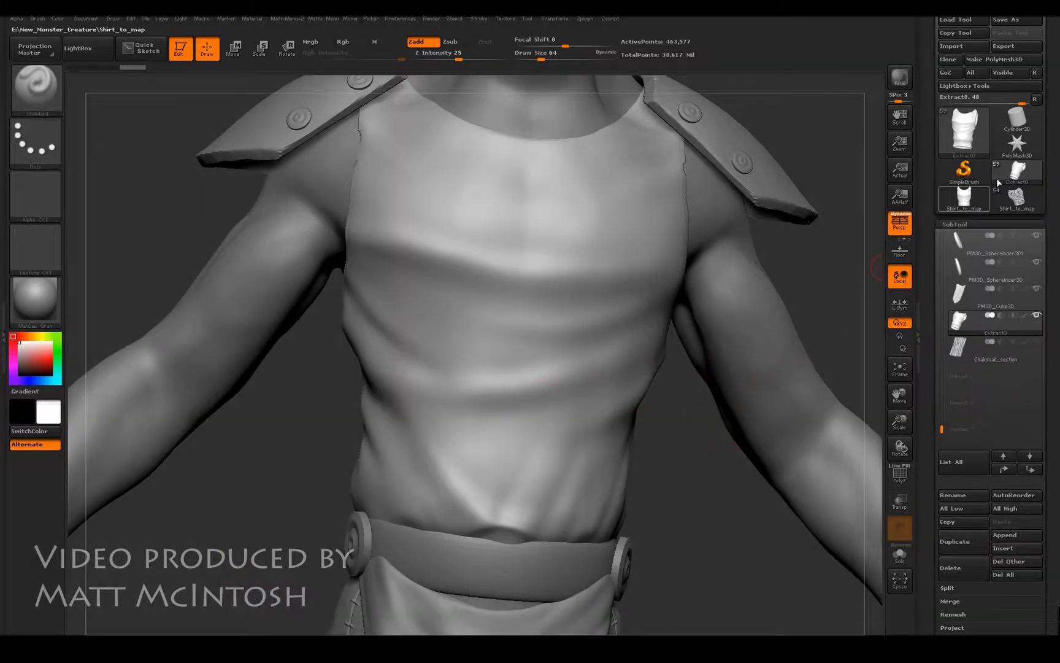
pyautogui.click(964, 197)
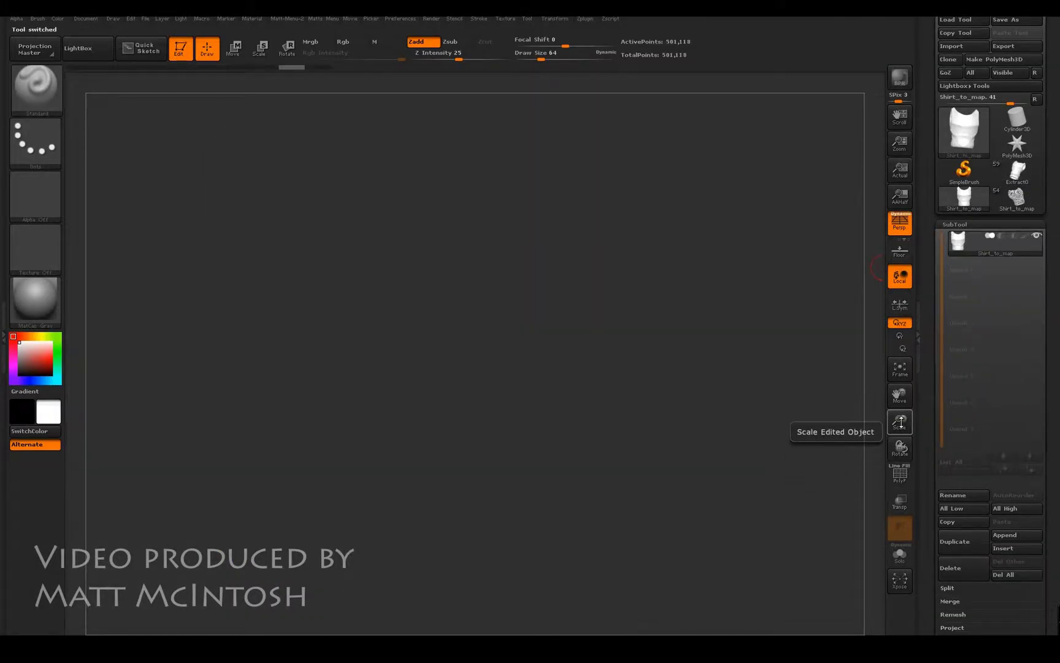
pyautogui.click(899, 368)
pyautogui.click(900, 476)
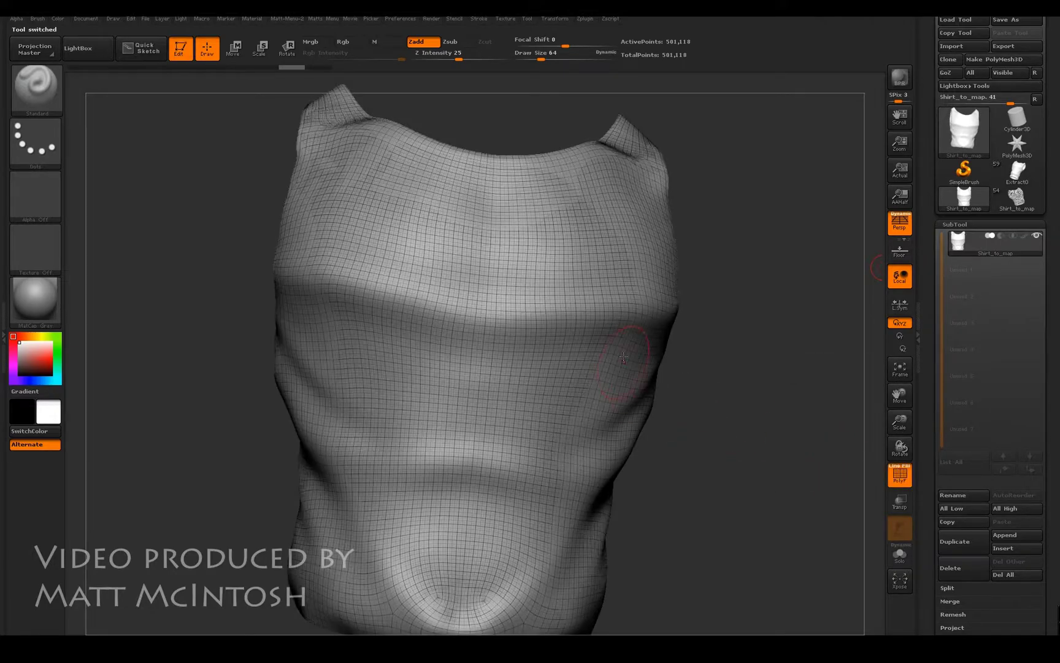
pyautogui.click(897, 478)
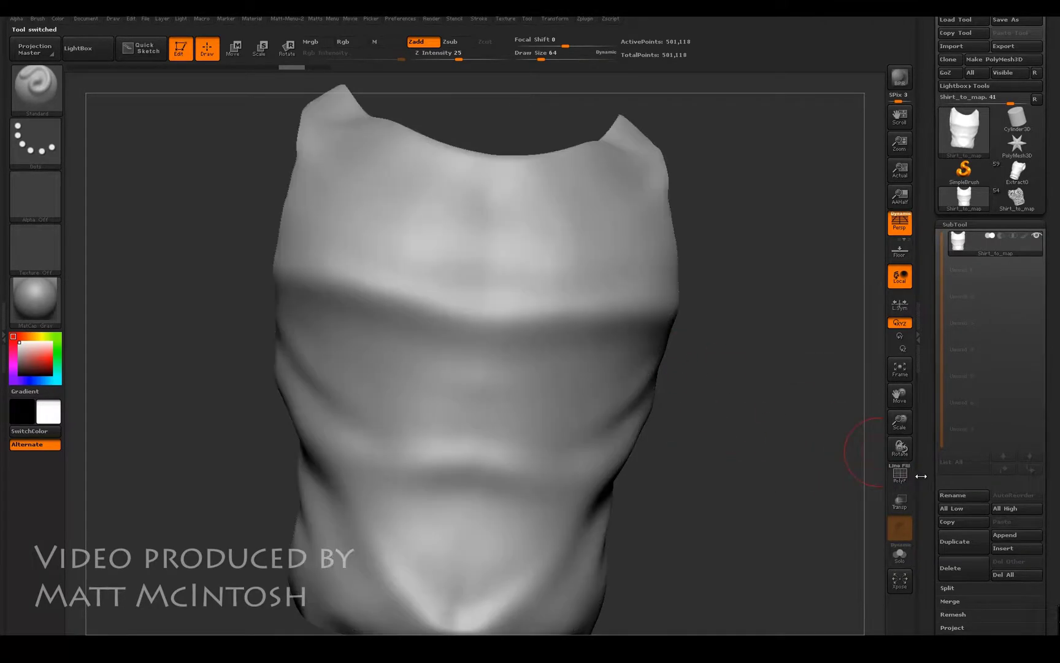
# Step the shirt's undo history back to the undivided low-poly base mesh and check its wireframe.
pyautogui.scroll(-5, 920, 471)
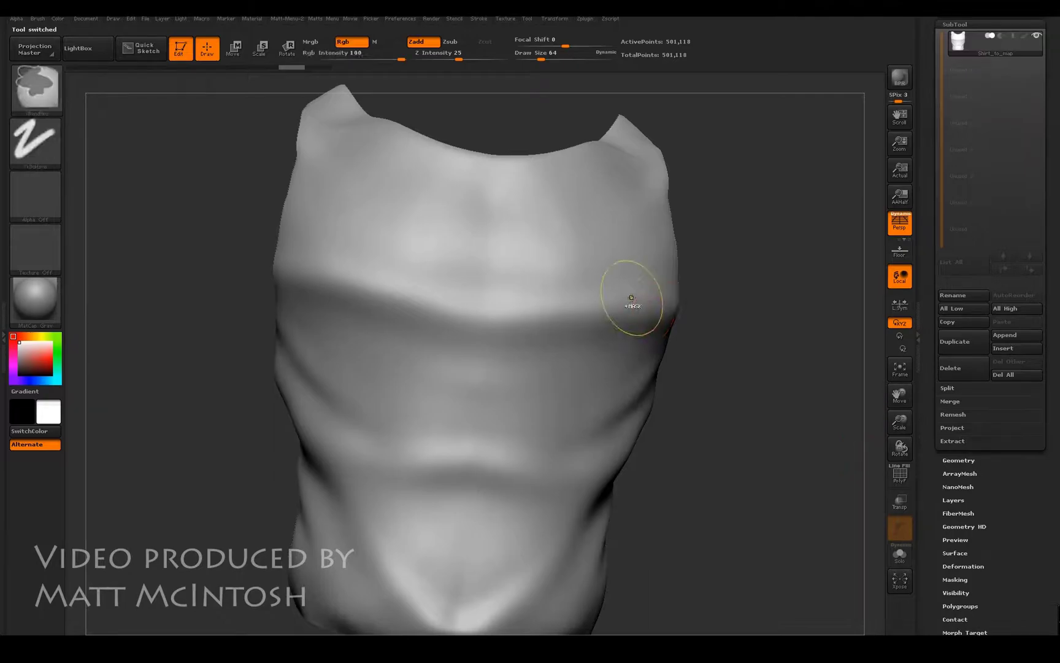
pyautogui.click(76, 67)
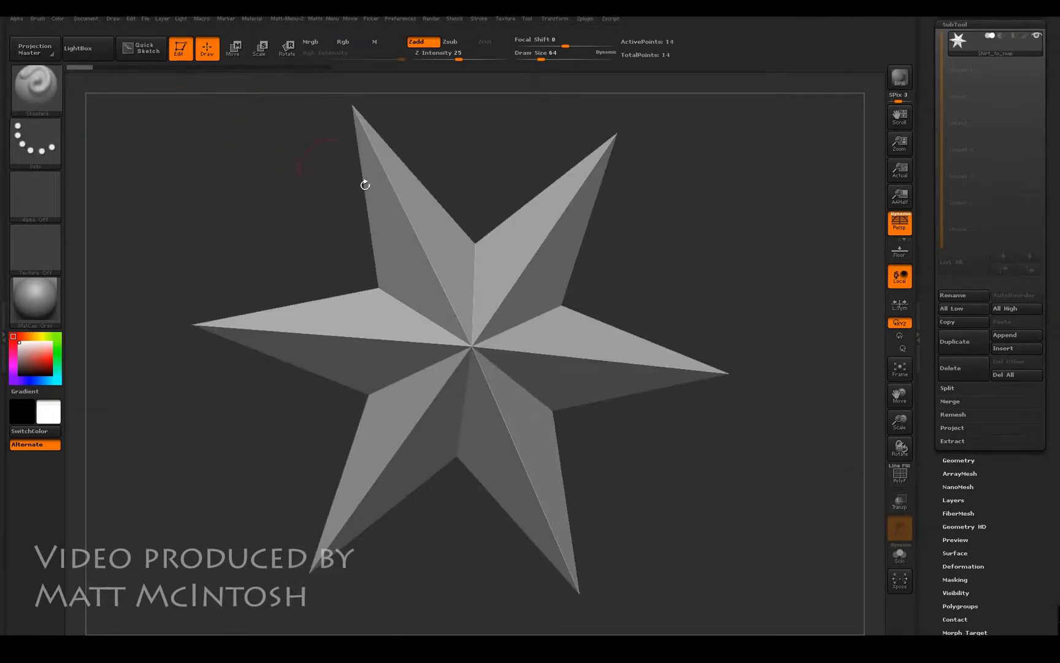
pyautogui.click(105, 70)
pyautogui.click(132, 67)
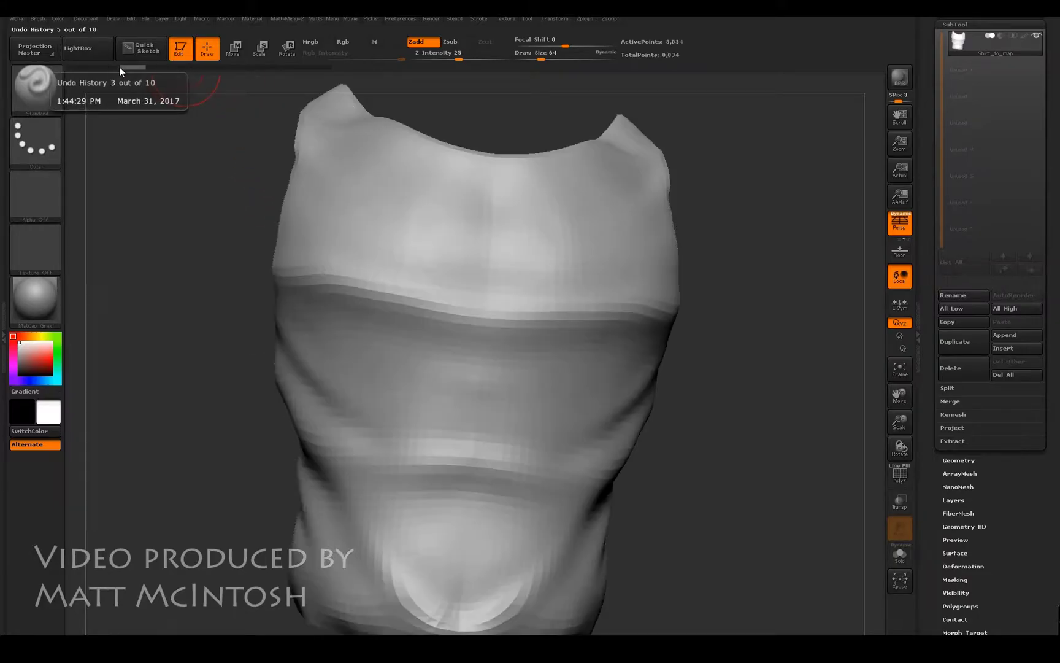
pyautogui.click(865, 474)
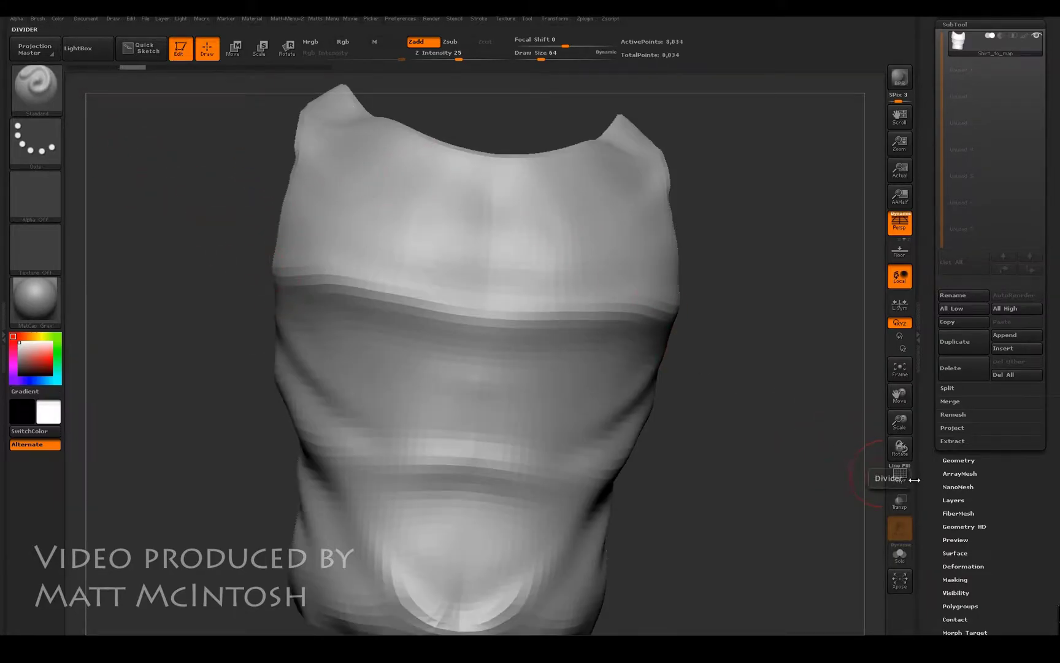
pyautogui.click(900, 475)
pyautogui.moveTo(819, 434); pyautogui.dragTo(830, 407)
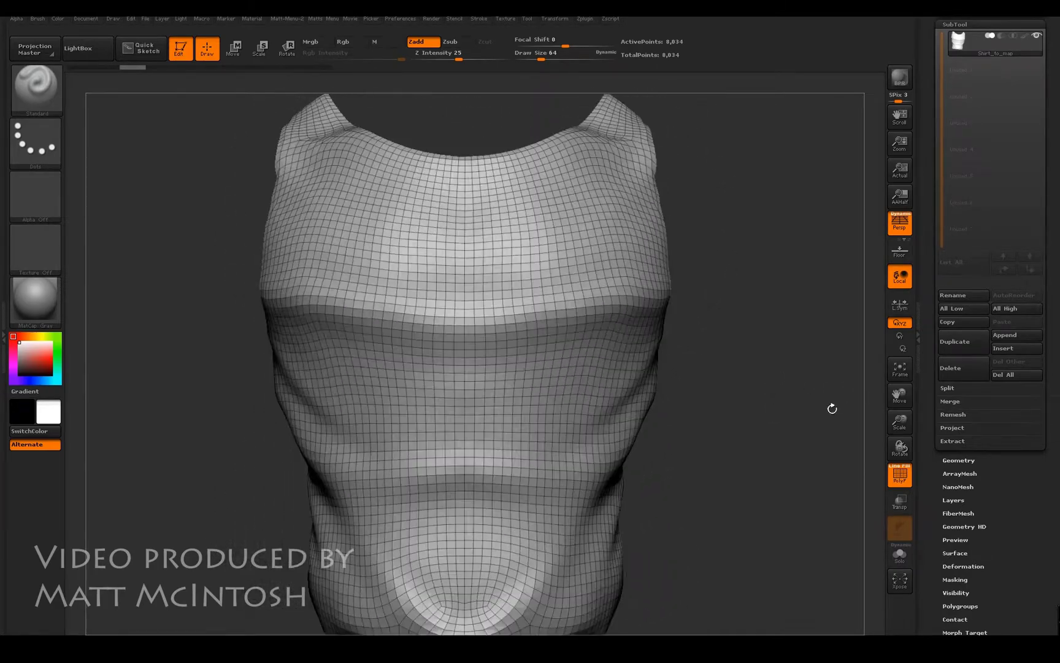
pyautogui.click(905, 478)
# Turn off Smt subdivision smoothing, divide the shirt up to SDiv 6 and check the resulting wireframe.
pyautogui.click(960, 460)
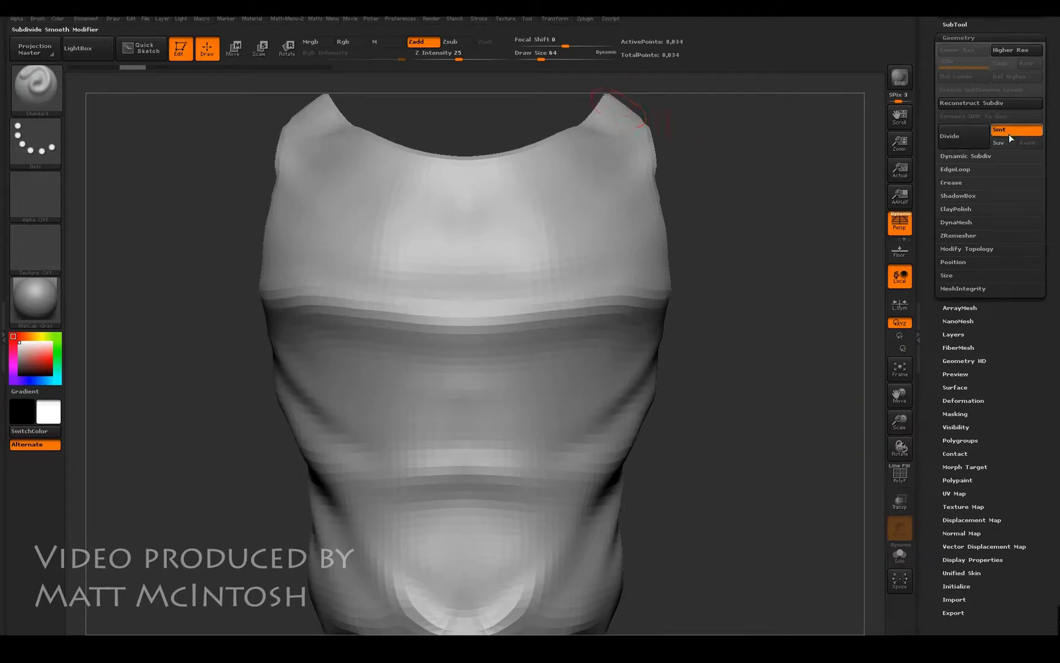
pyautogui.click(1013, 131)
pyautogui.click(958, 136)
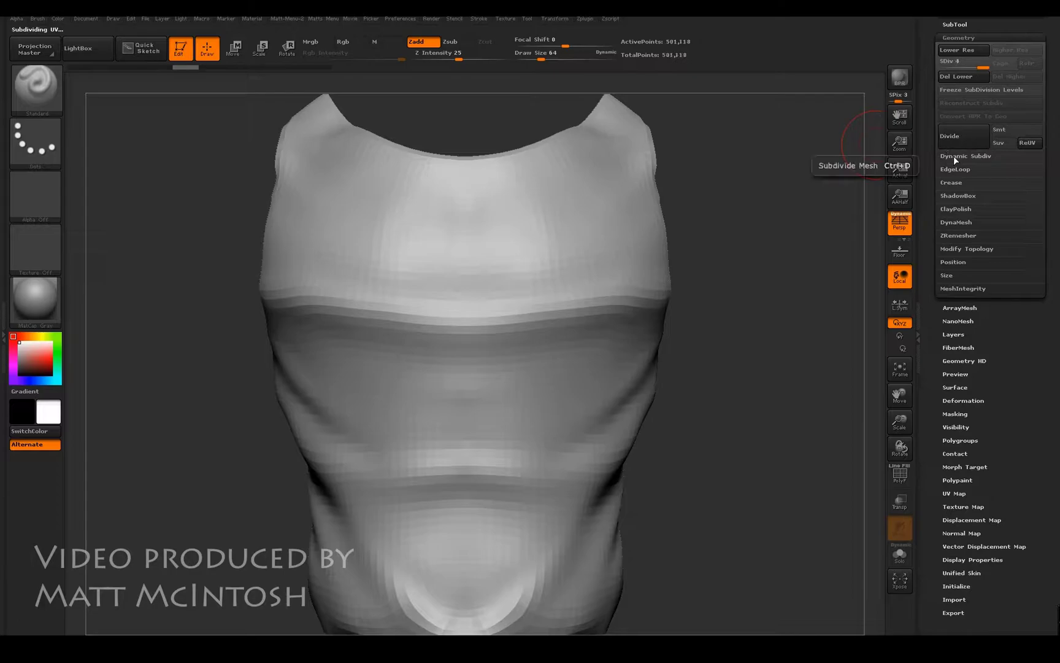
pyautogui.click(963, 135)
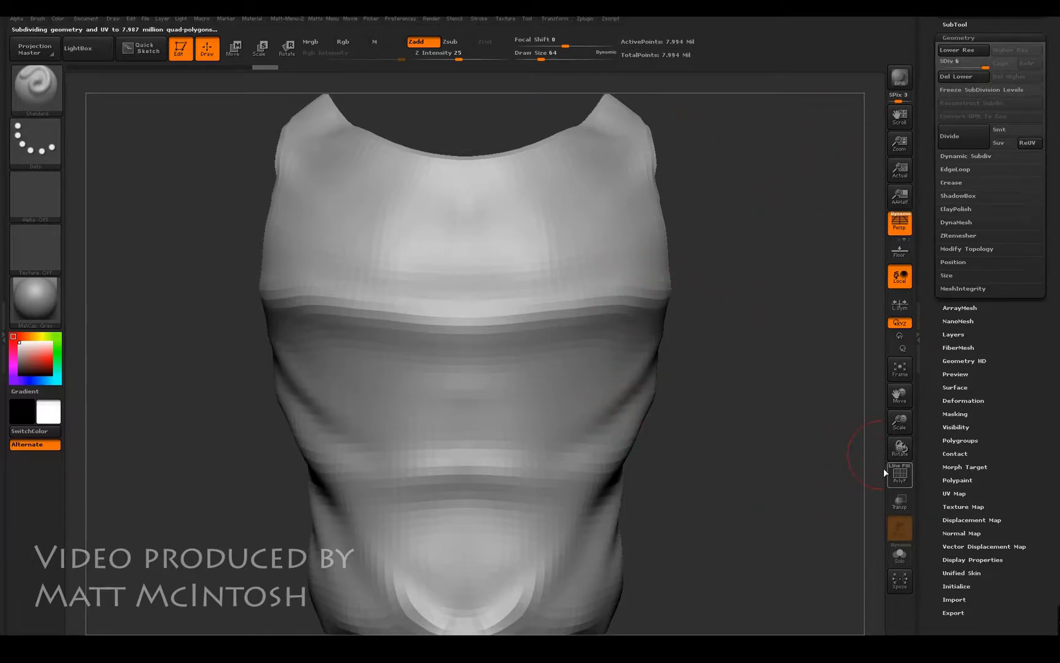
pyautogui.click(899, 474)
pyautogui.moveTo(697, 375); pyautogui.dragTo(734, 387)
pyautogui.click(900, 475)
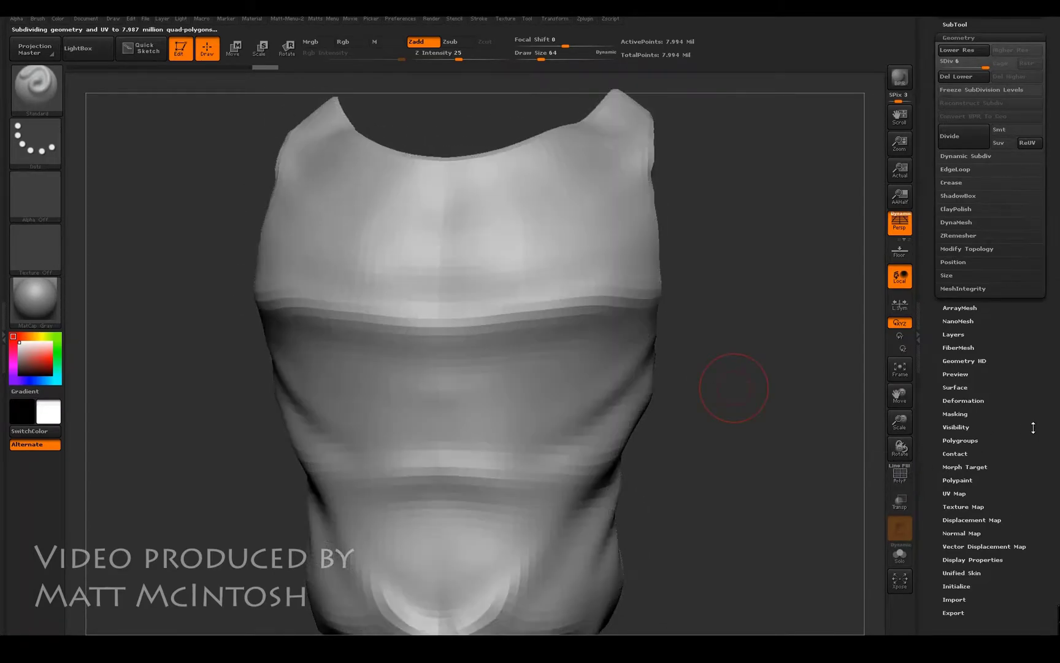
# Import the Chainmail_Alpha image from the New_Monster_Creature folder as the shirt's displacement map.
pyautogui.moveTo(1010, 397); pyautogui.dragTo(1025, 359)
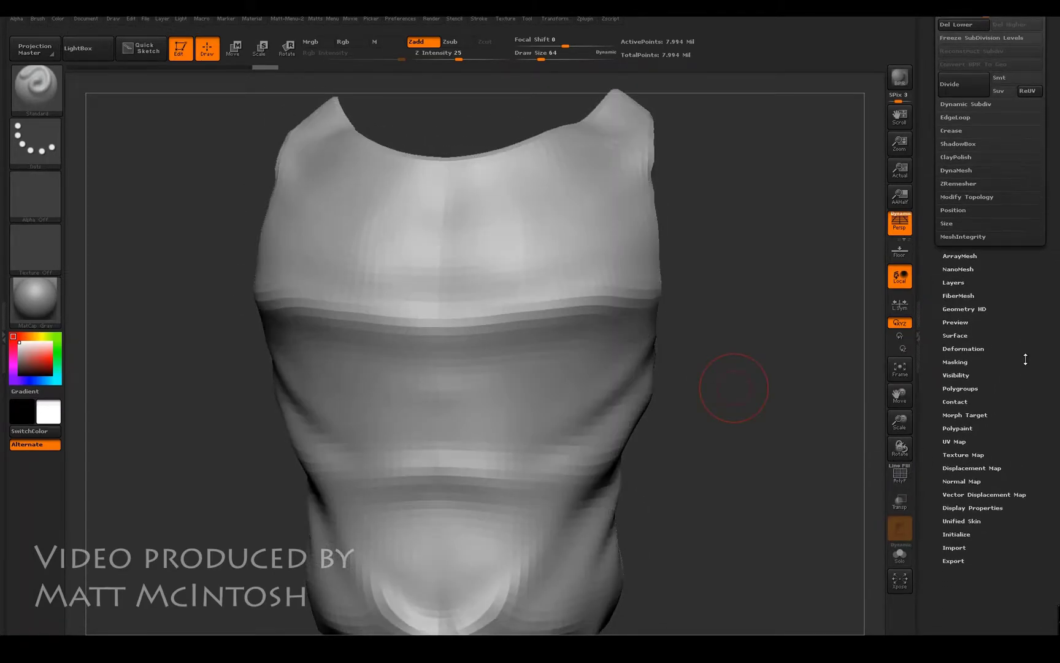
pyautogui.moveTo(1028, 439); pyautogui.dragTo(1024, 371)
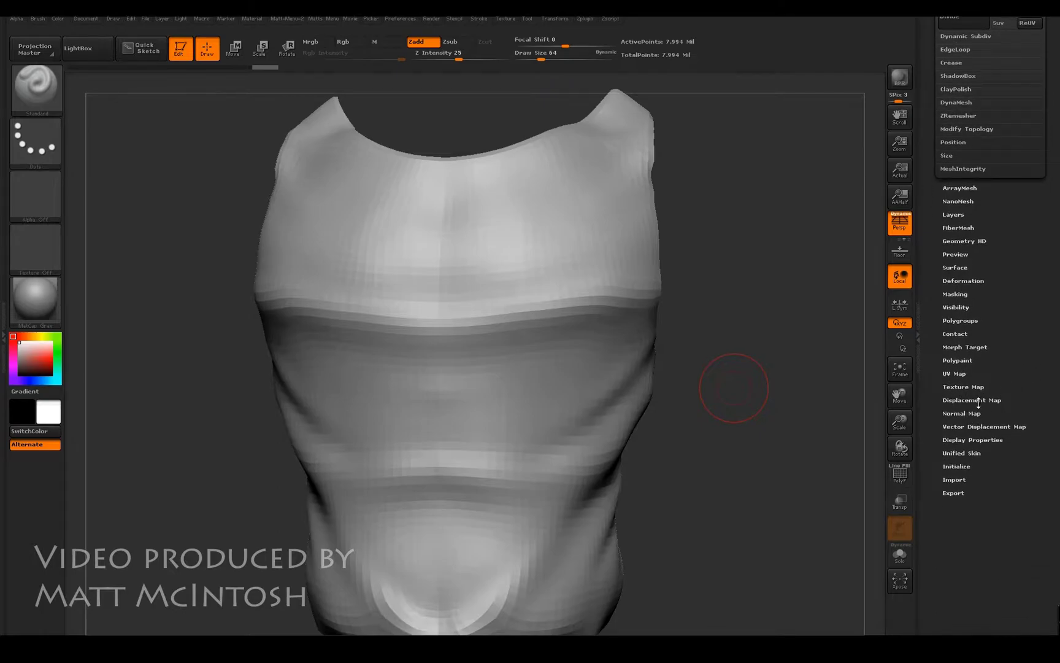
pyautogui.click(976, 400)
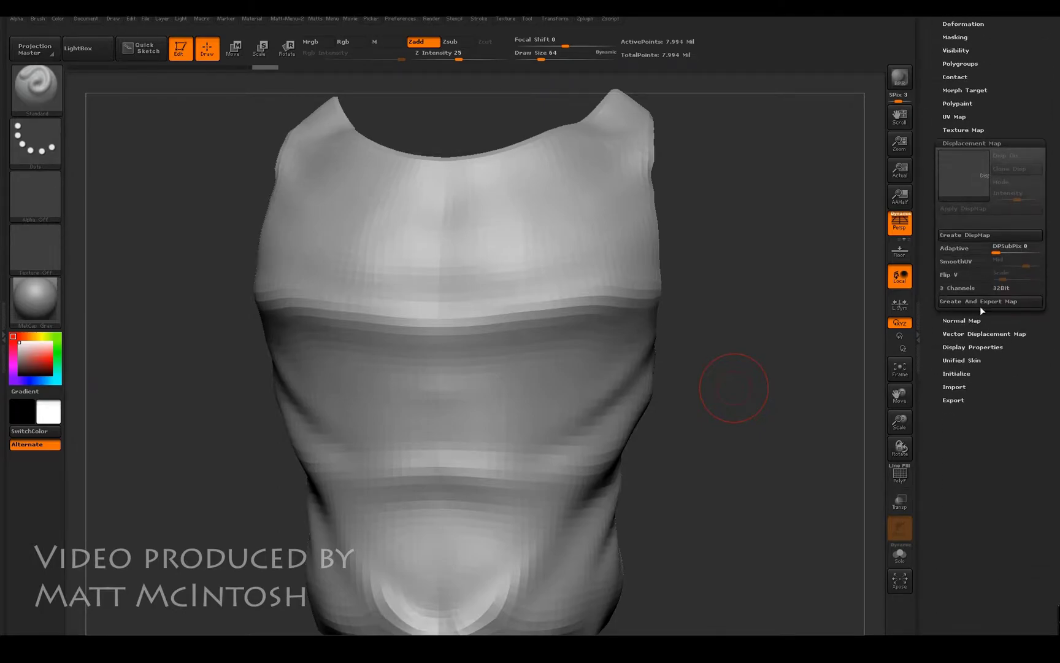
pyautogui.click(961, 178)
pyautogui.click(954, 191)
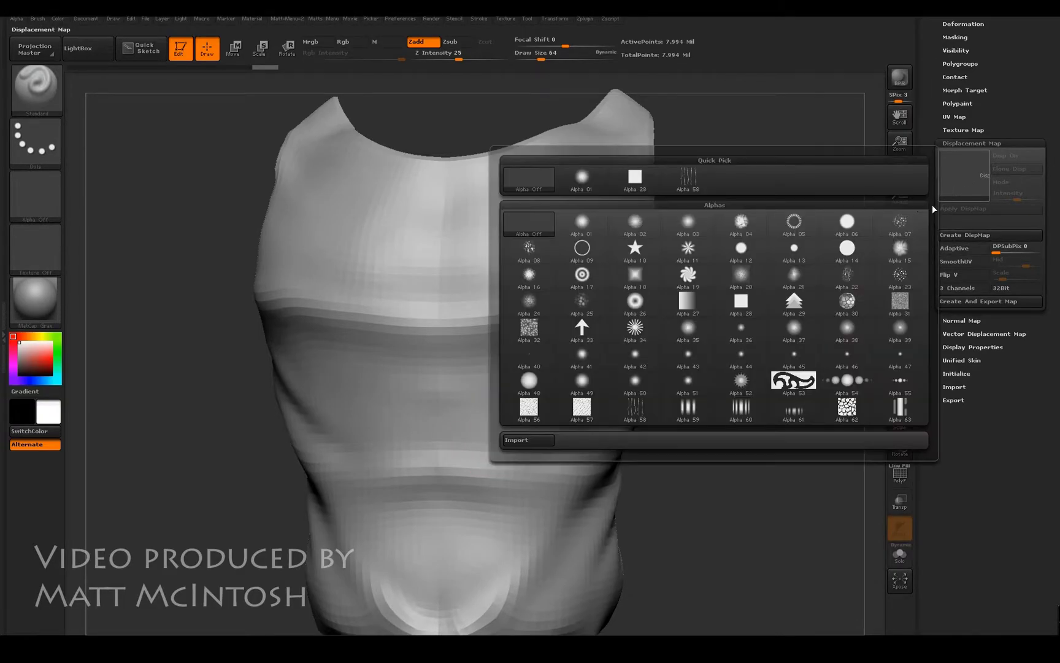
pyautogui.click(533, 440)
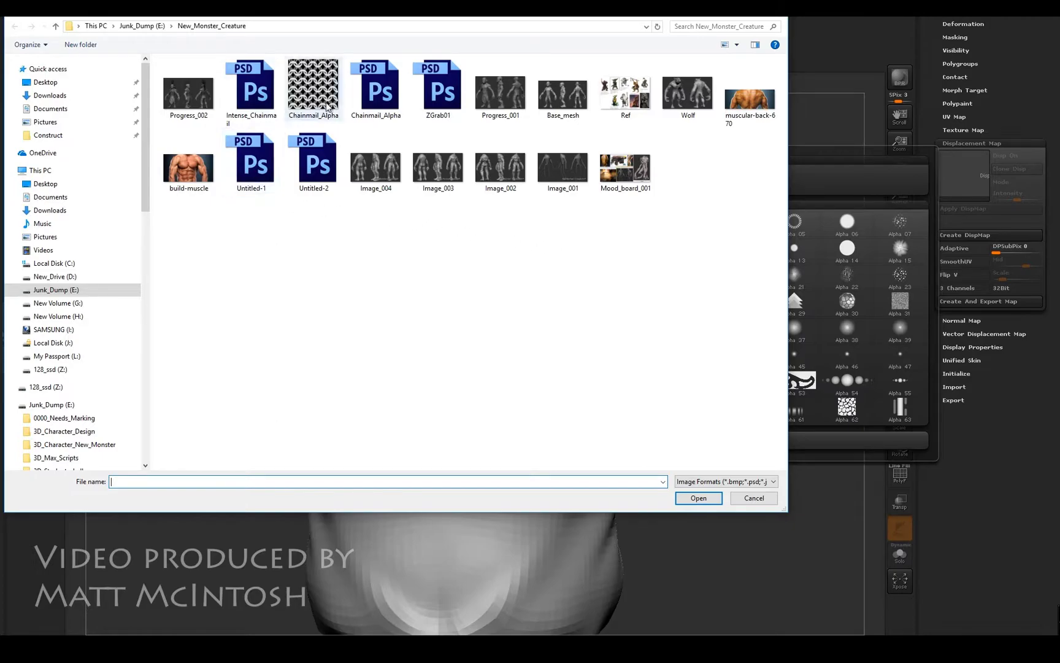
pyautogui.click(323, 88)
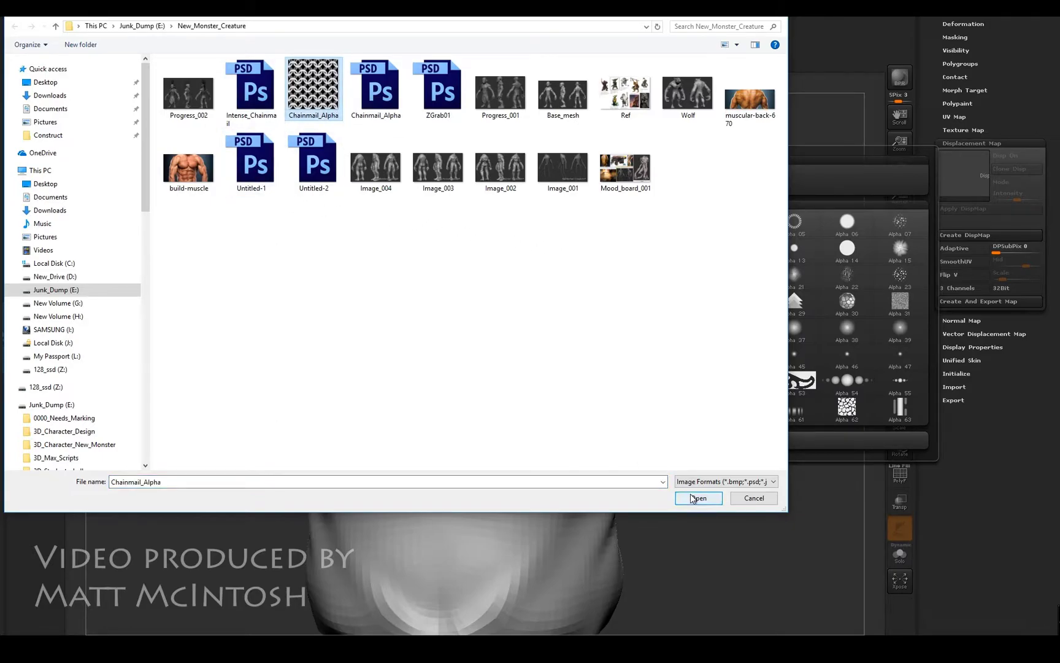
pyautogui.click(698, 498)
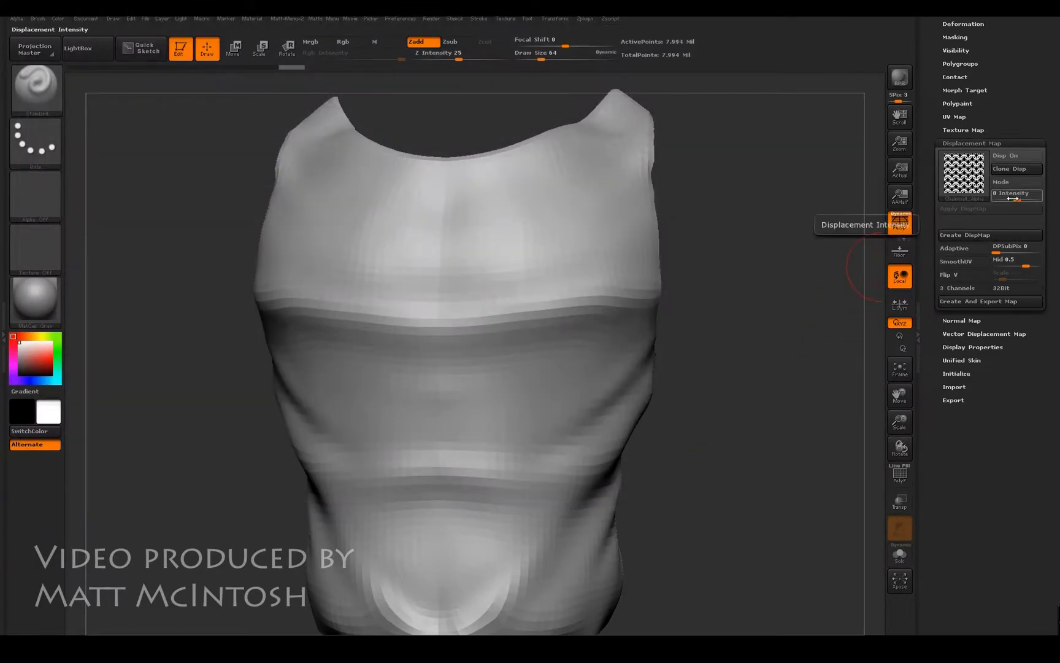
# Try applying the chainmail displacement map to the shirt at an intensity of about 0.26, and undo it.
pyautogui.moveTo(1018, 196); pyautogui.dragTo(1024, 199)
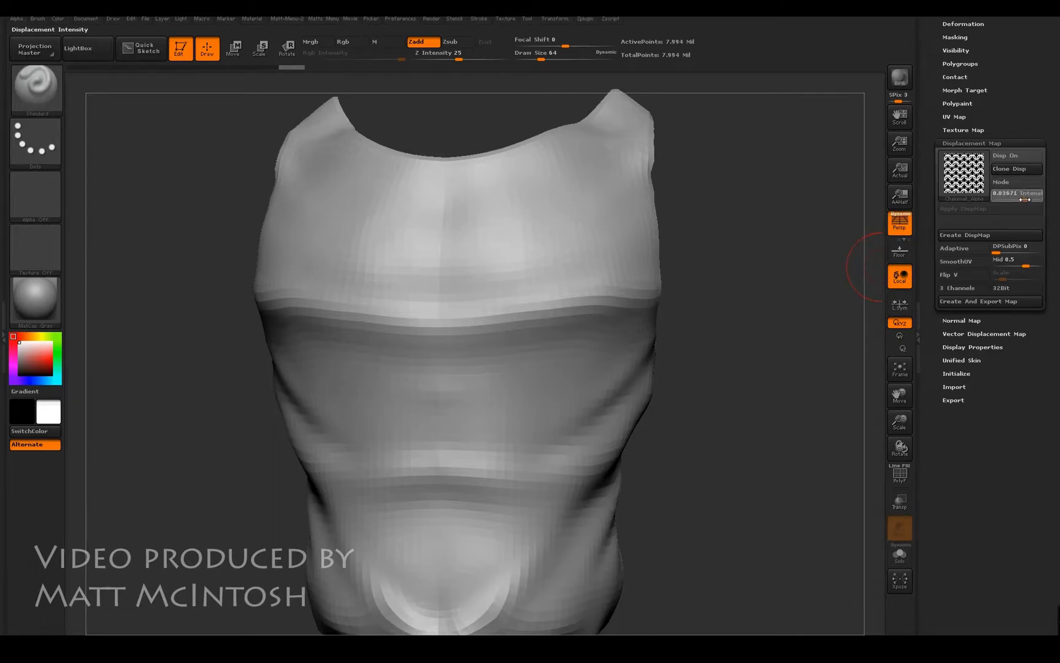
pyautogui.moveTo(1029, 200); pyautogui.dragTo(1027, 199)
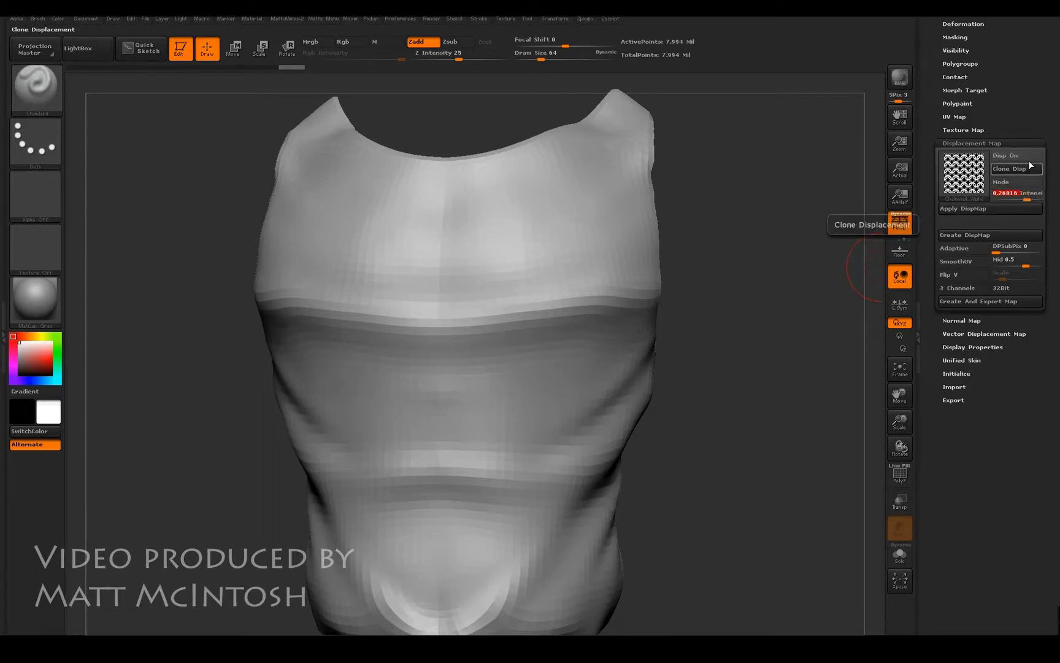
pyautogui.click(958, 209)
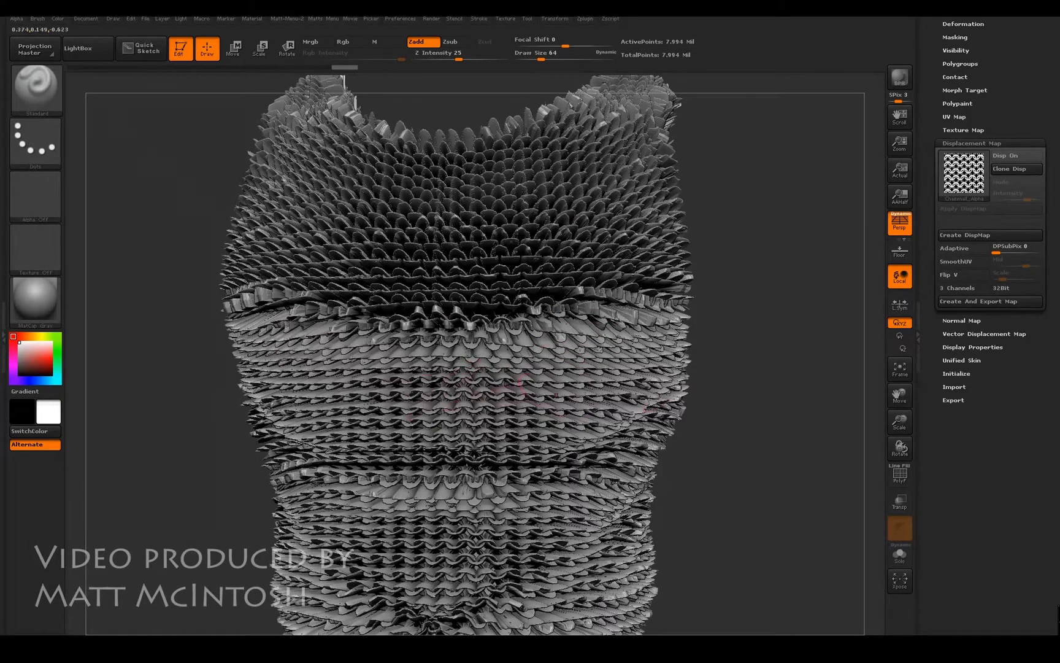
pyautogui.press('ctrl')
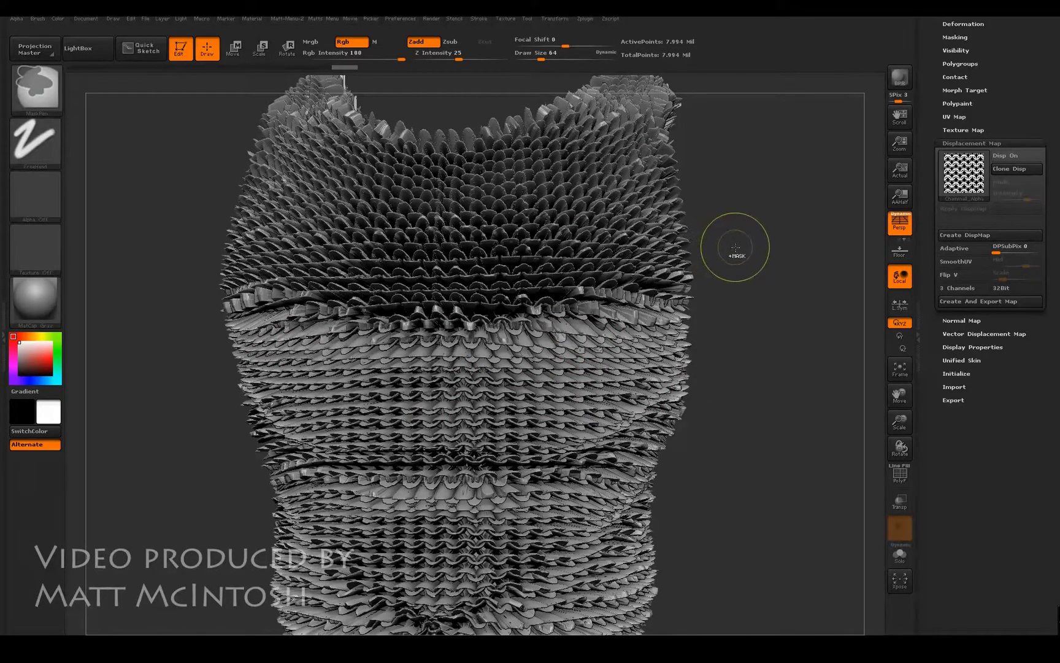
pyautogui.hotkey('ctrl', 'z')
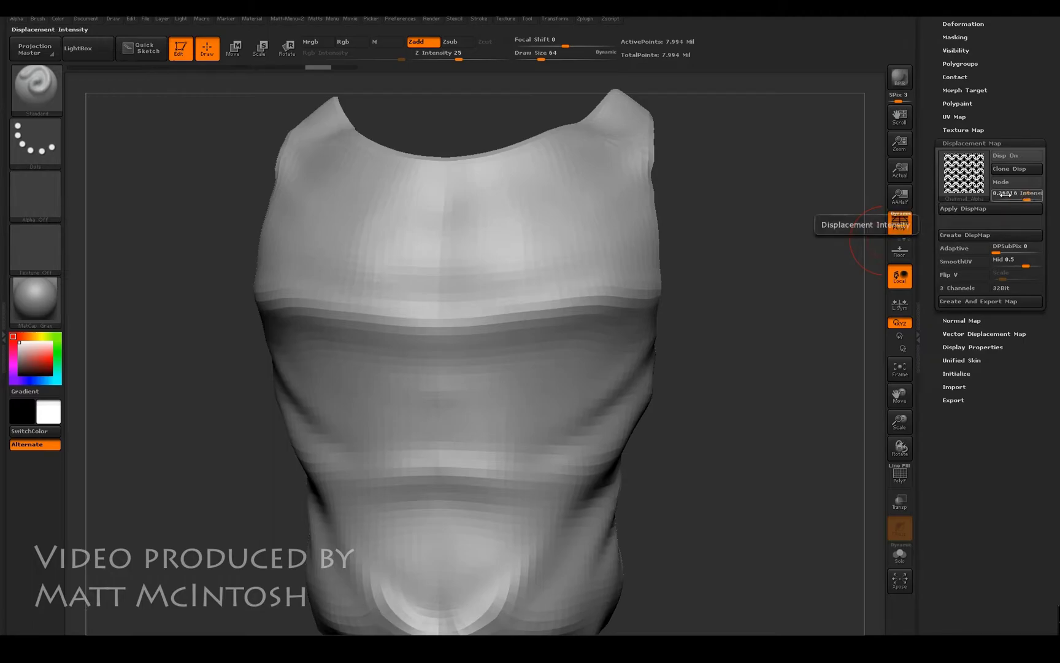
# Lower the displacement intensity, apply the chainmail map to the shirt and examine the links up close and from all sides.
pyautogui.moveTo(1027, 197); pyautogui.dragTo(1021, 200)
pyautogui.click(955, 210)
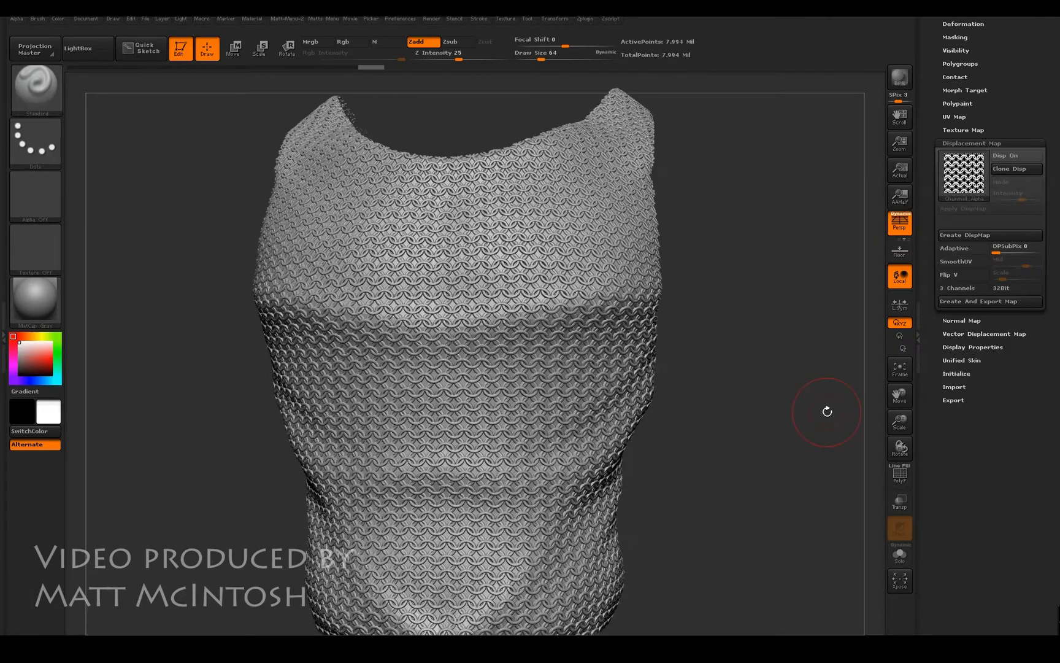
pyautogui.moveTo(899, 420); pyautogui.dragTo(932, 449)
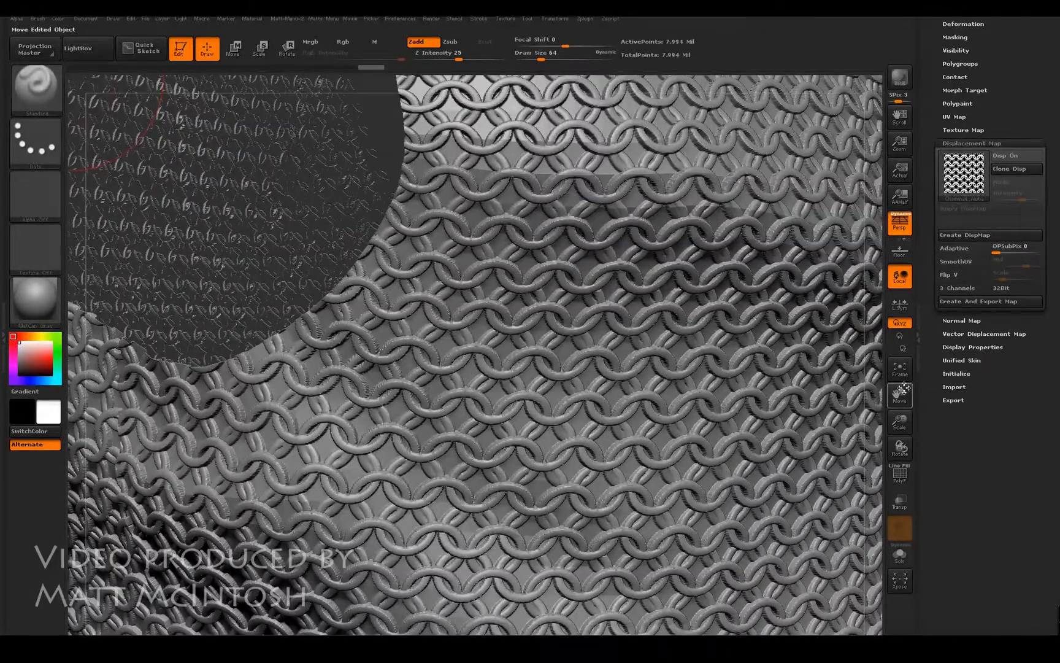
pyautogui.click(900, 368)
pyautogui.moveTo(808, 358)
pyautogui.mouseDown()
pyautogui.moveTo(793, 367)
pyautogui.moveTo(812, 395)
pyautogui.moveTo(785, 408)
pyautogui.mouseUp()
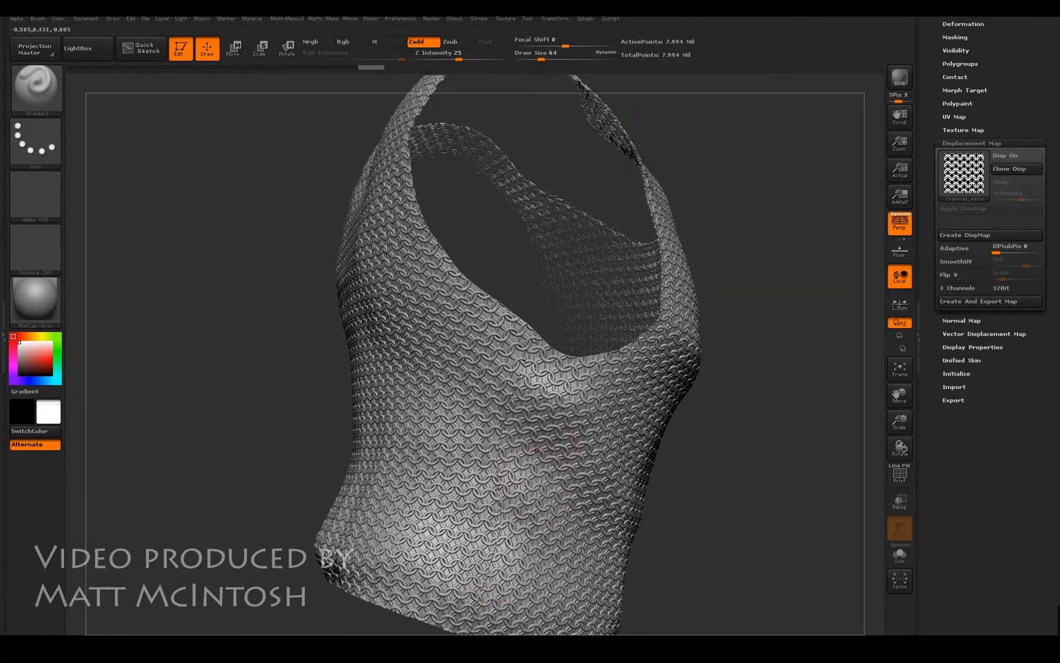
pyautogui.moveTo(202, 388); pyautogui.dragTo(663, 297)
pyautogui.moveTo(794, 179); pyautogui.dragTo(709, 289)
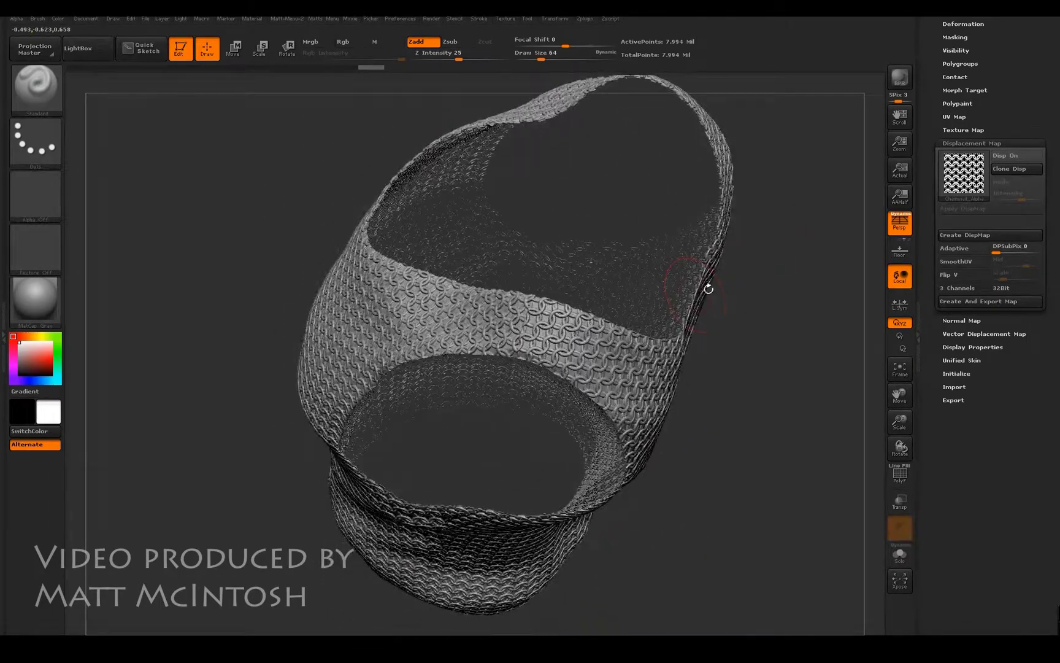
pyautogui.moveTo(832, 217); pyautogui.dragTo(774, 297)
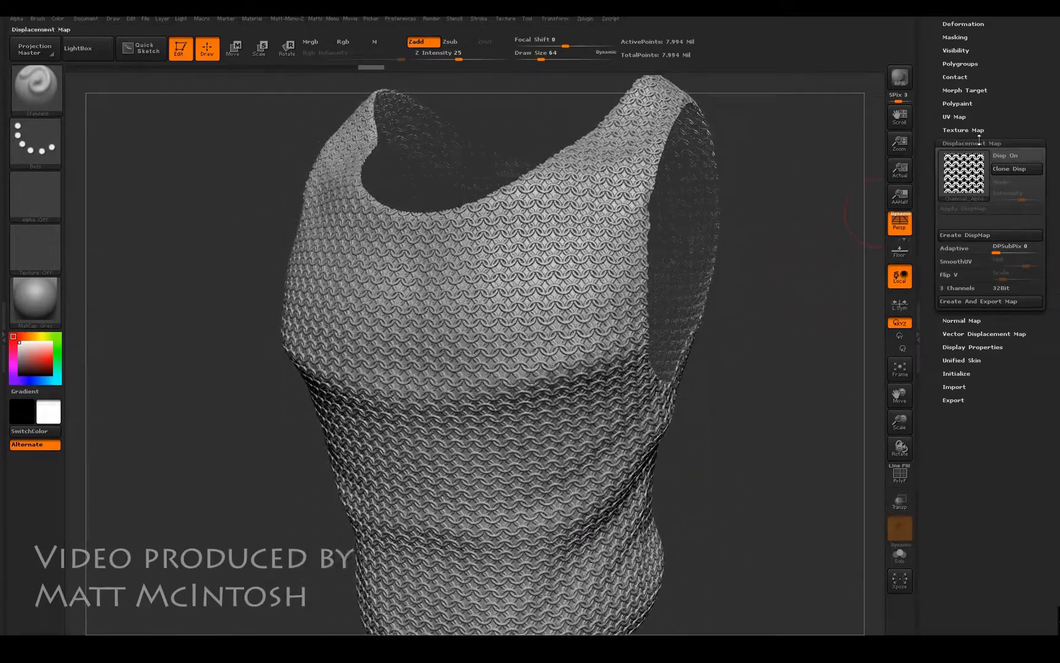
# Switch to the full creature tool wearing the chainmail shirt, frame the whole character and inspect it from the side.
pyautogui.moveTo(1022, 73); pyautogui.dragTo(1053, 189)
pyautogui.moveTo(1017, 216)
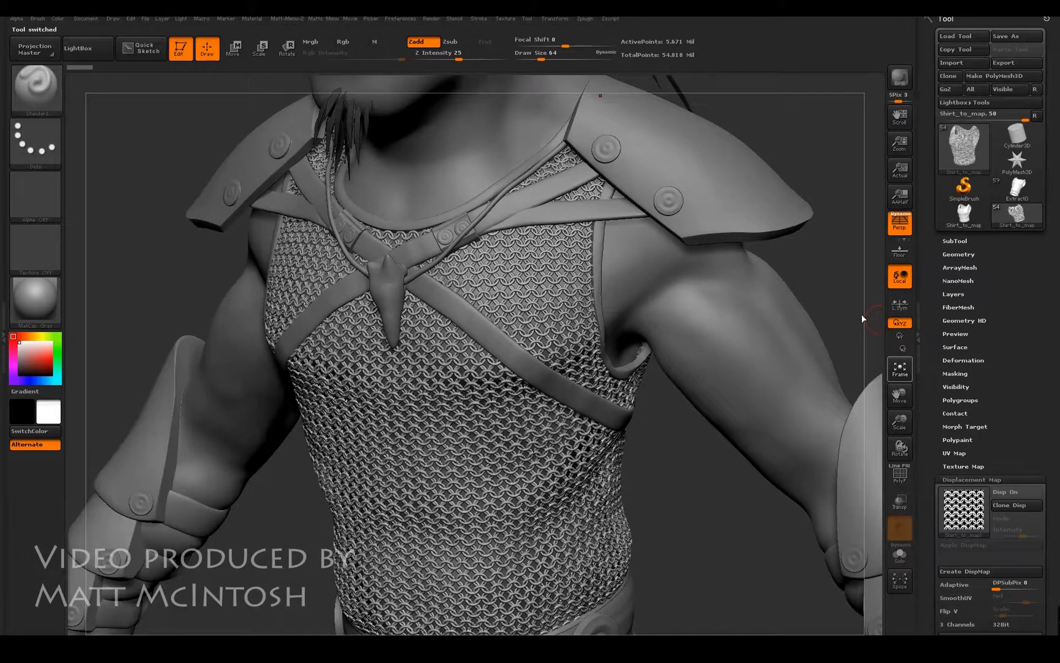
pyautogui.press('f')
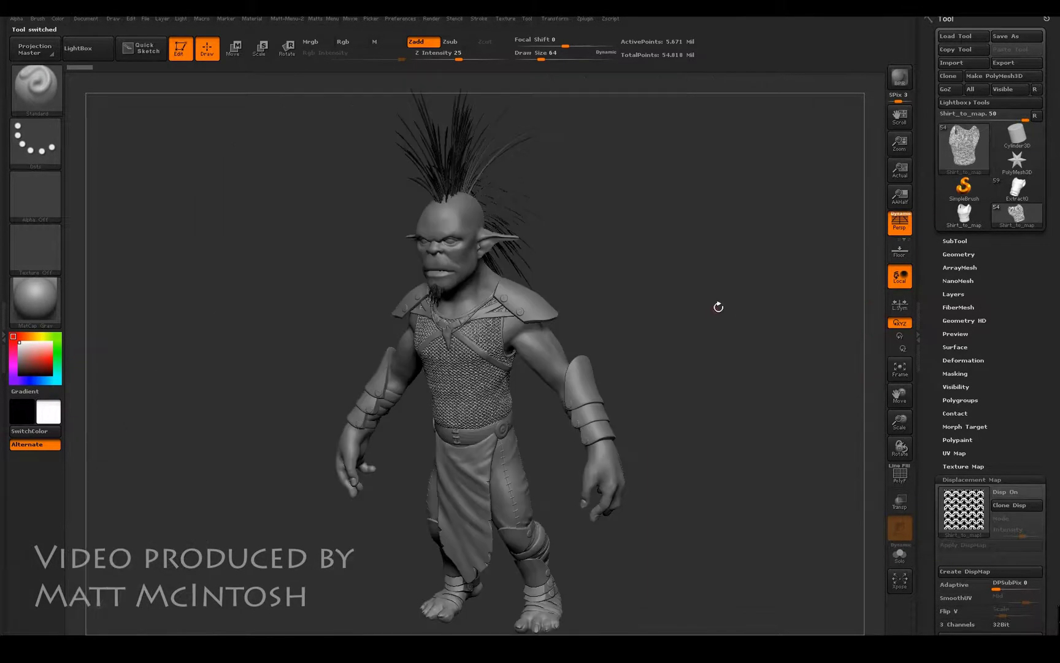
pyautogui.moveTo(683, 347); pyautogui.dragTo(738, 368)
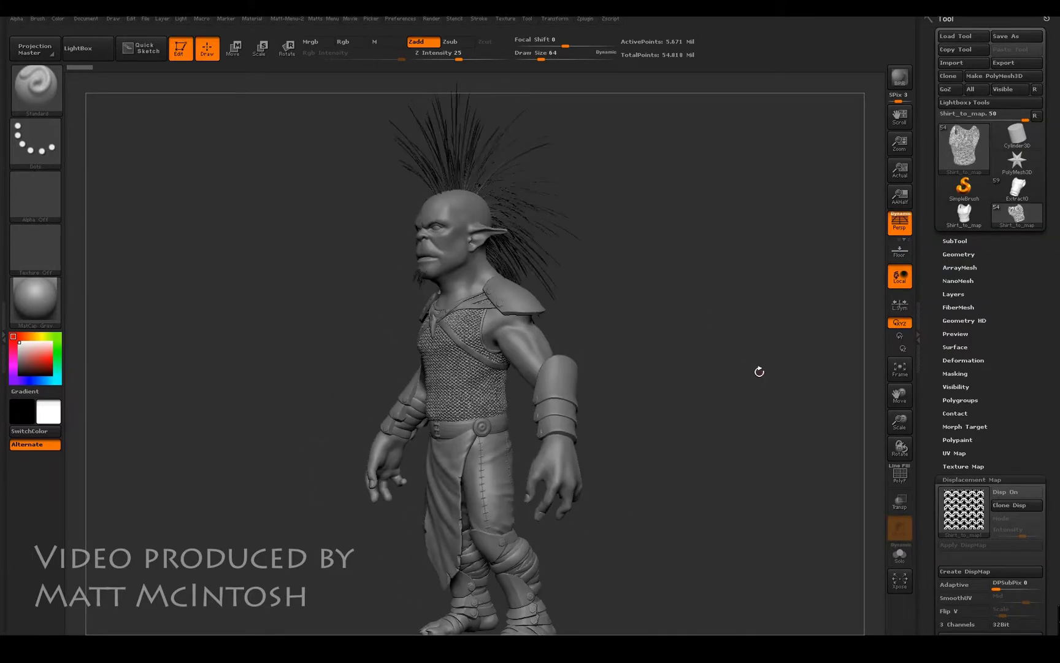